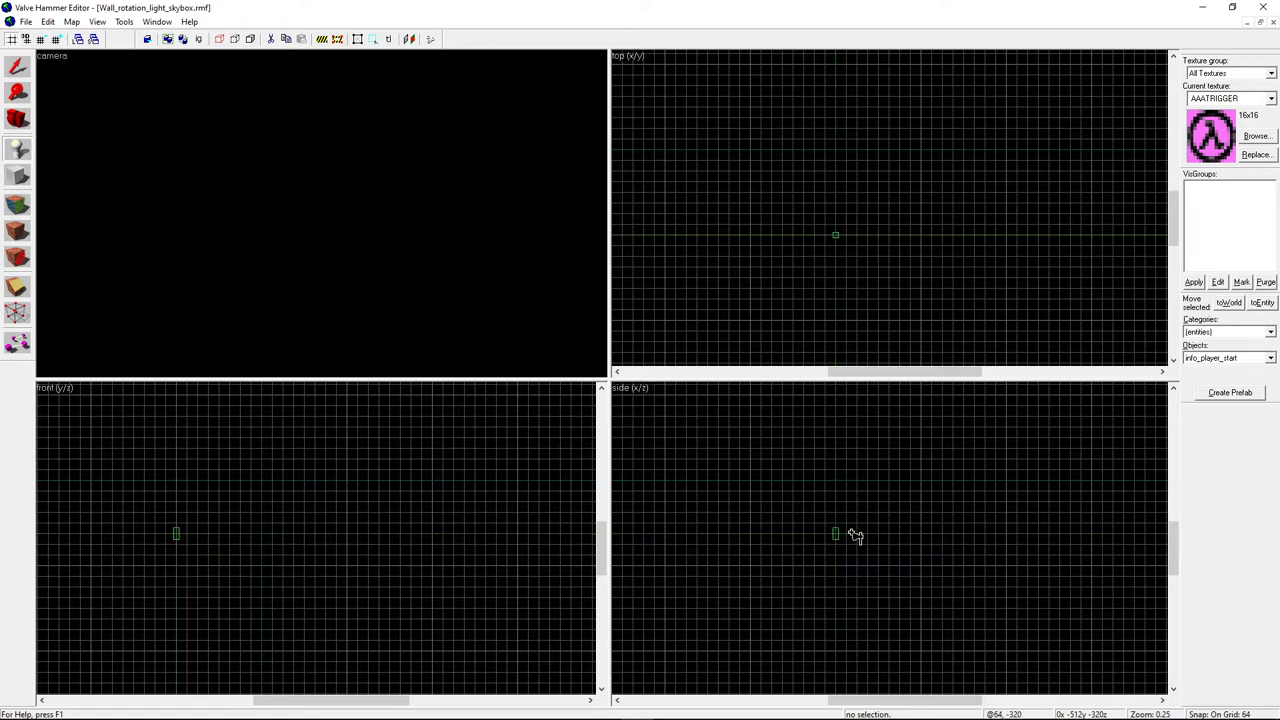
# Step: Prepare to create a block primitive and choose -0BABTECH_FLR10 as the current texture
pyautogui.click(17, 176)
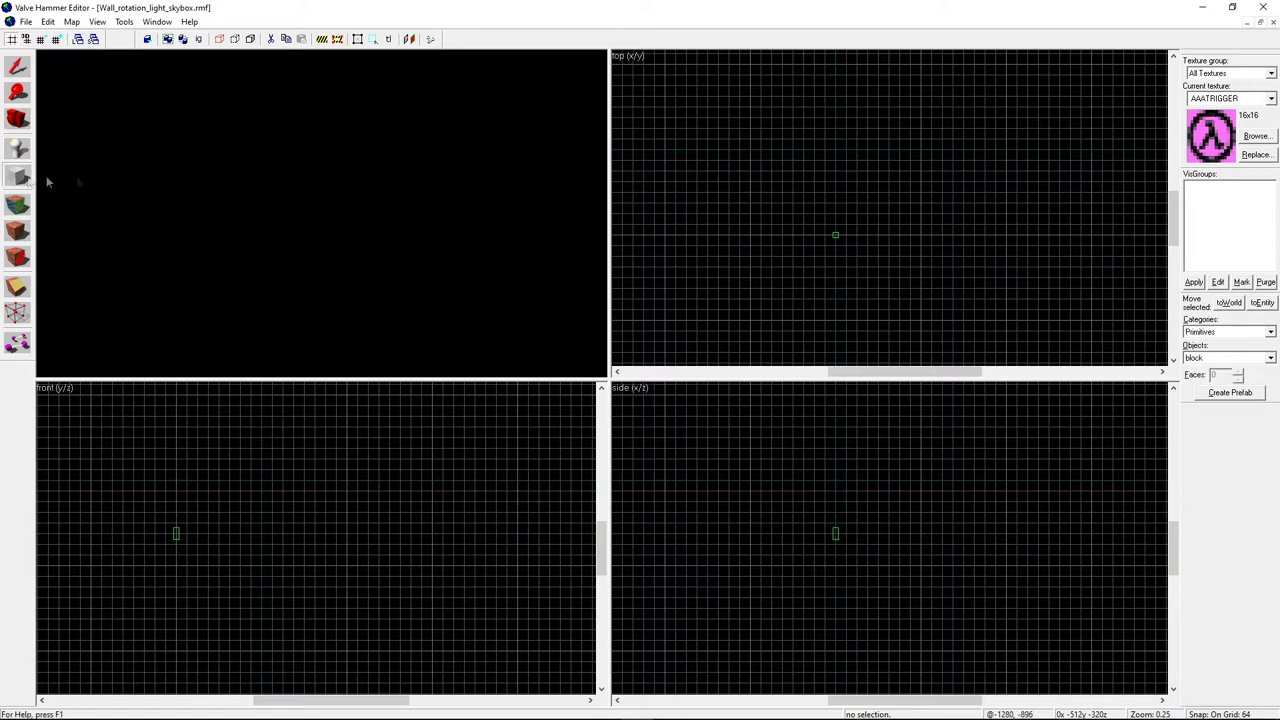
pyautogui.click(1271, 99)
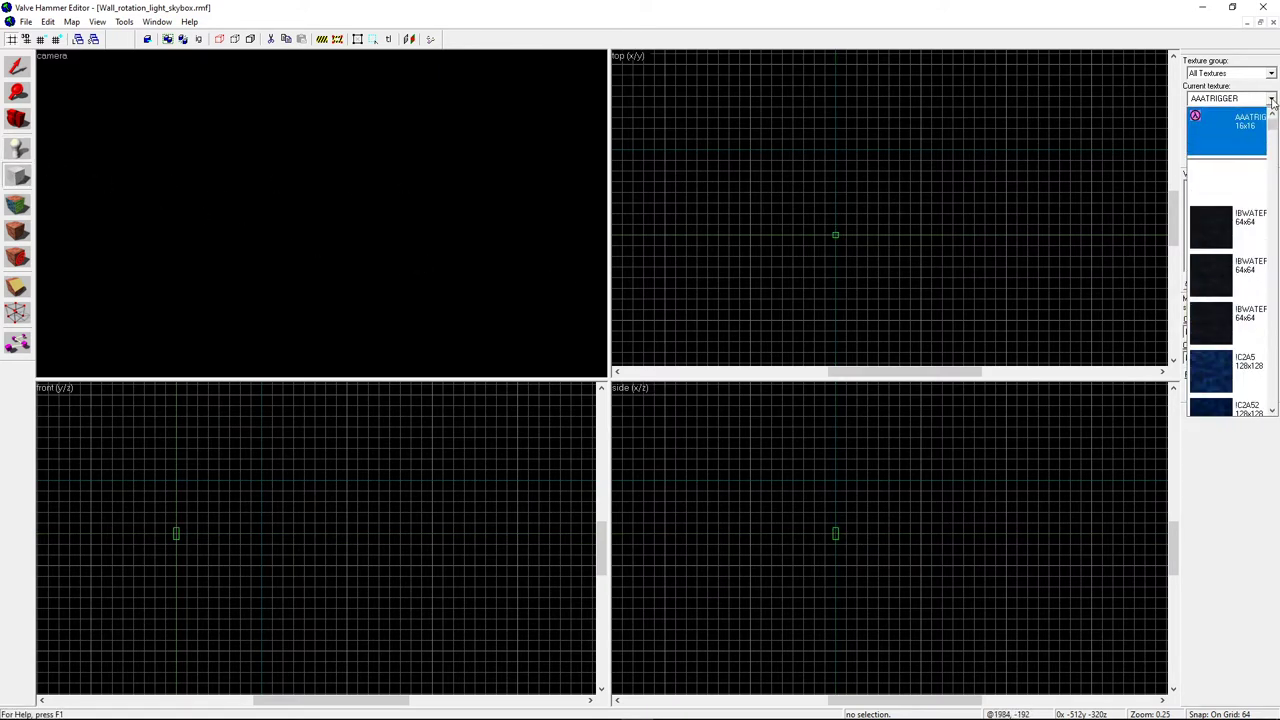
pyautogui.scroll(-5, 1240, 294)
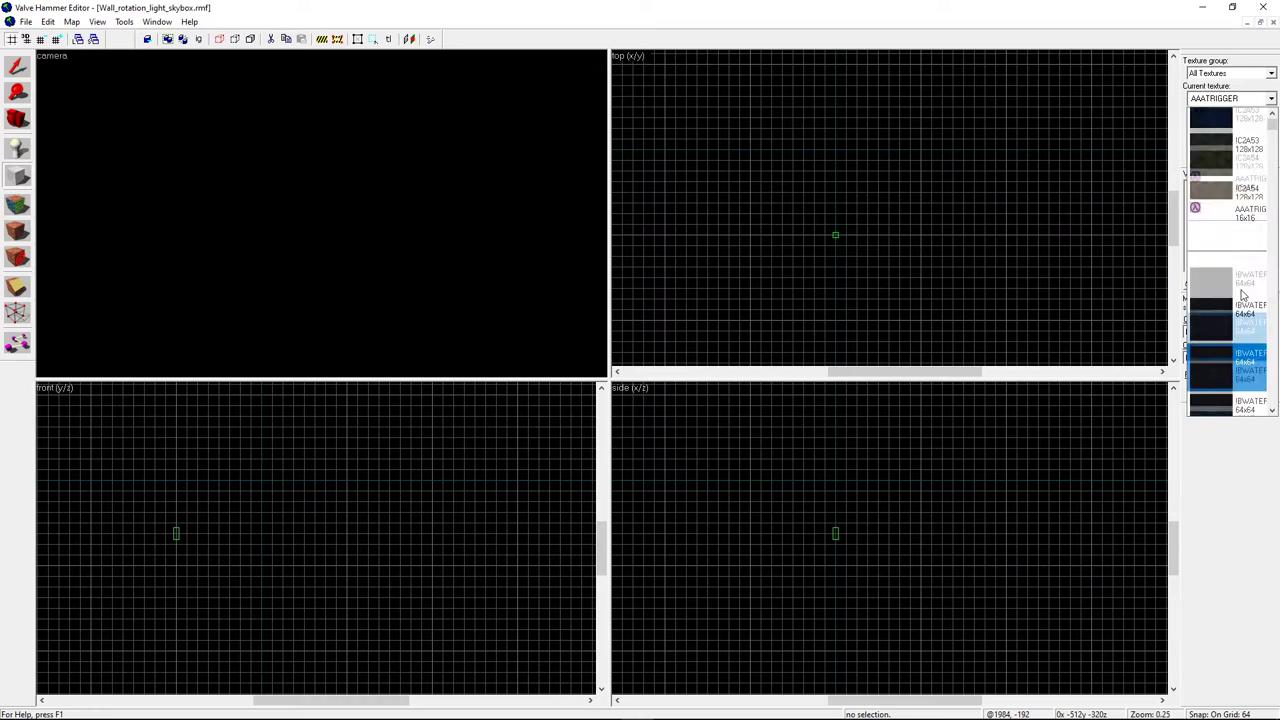
pyautogui.click(1269, 100)
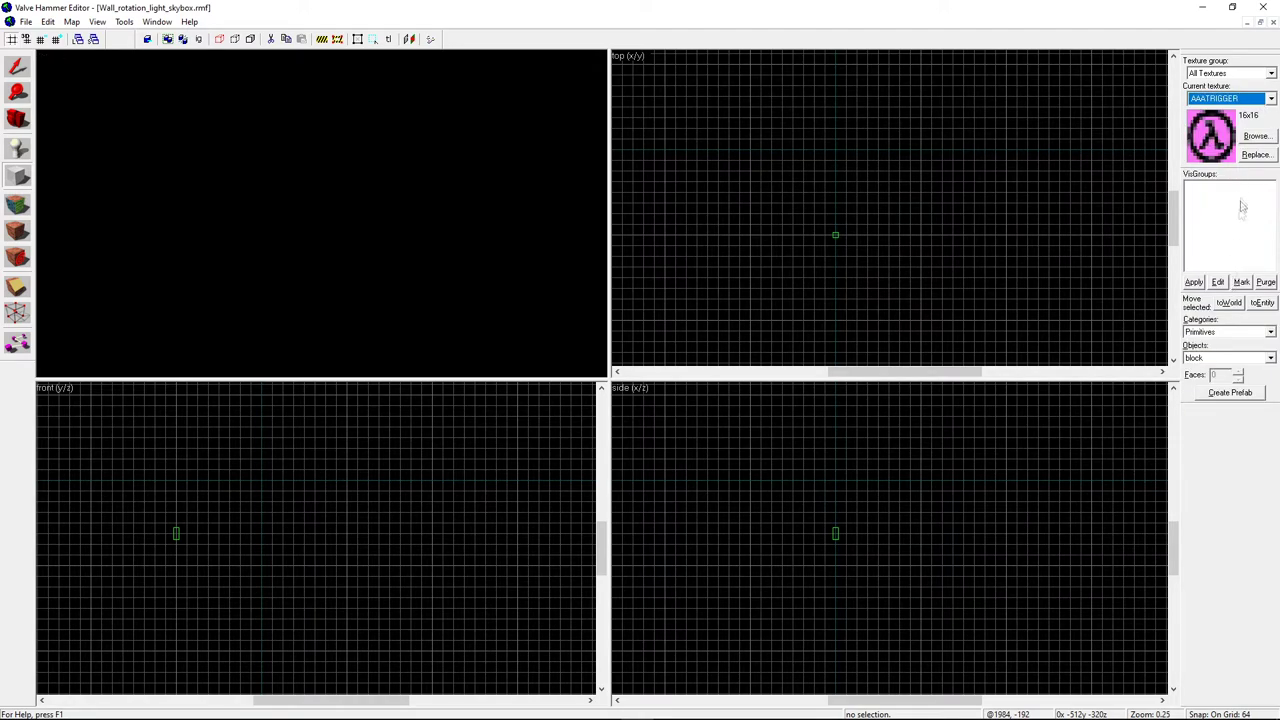
pyautogui.click(1256, 136)
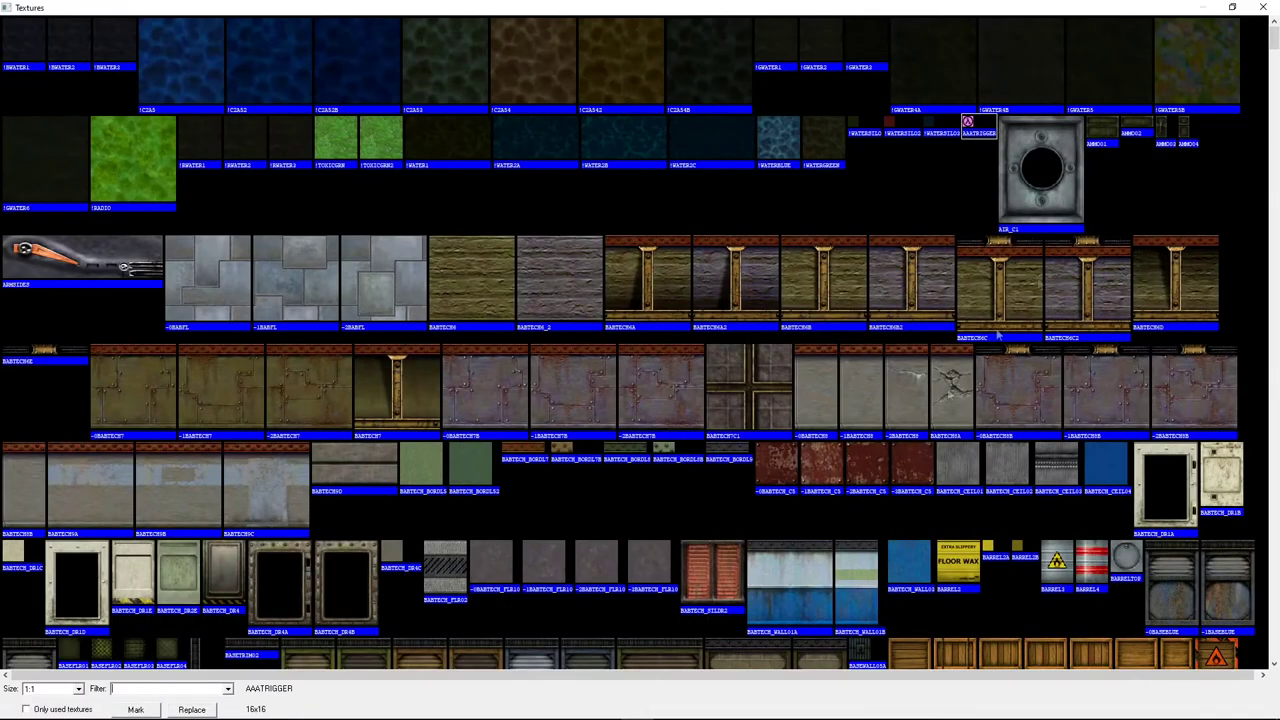
pyautogui.doubleClick(481, 559)
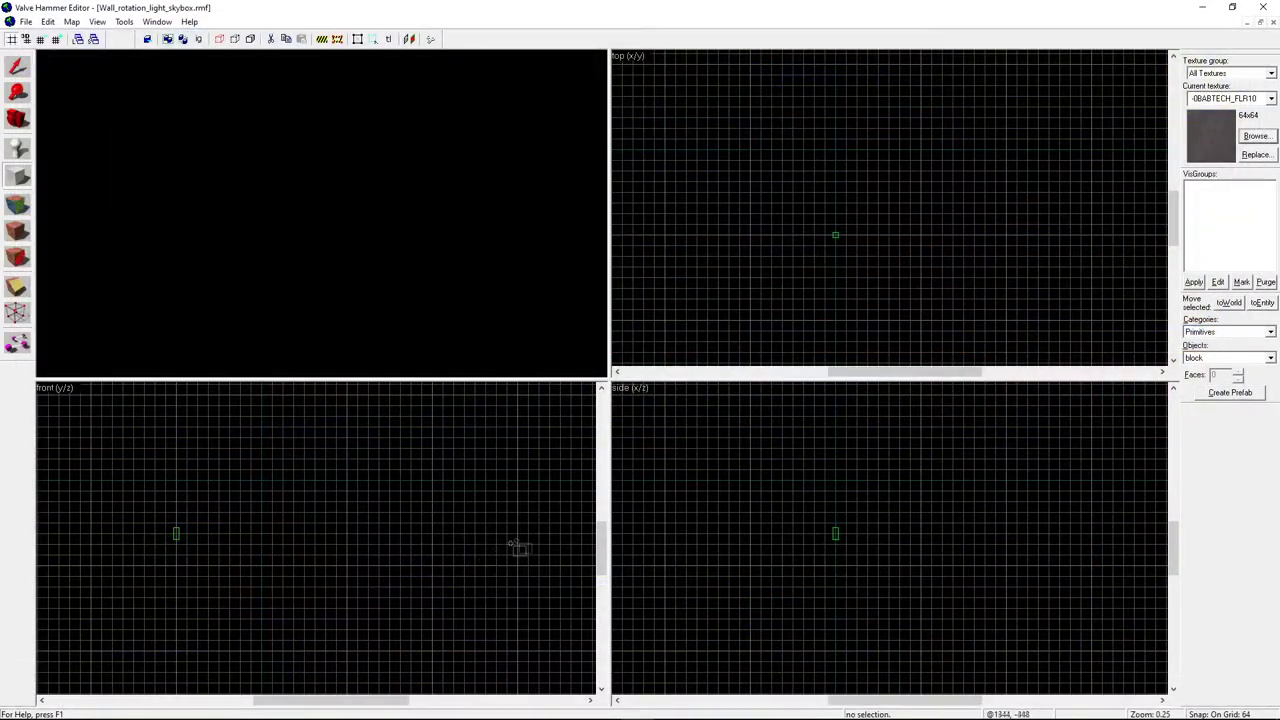
# Step: Create a block 2112 wide, 2048 long and 704 high enclosing the player start
pyautogui.moveTo(697, 448); pyautogui.dragTo(1048, 565)
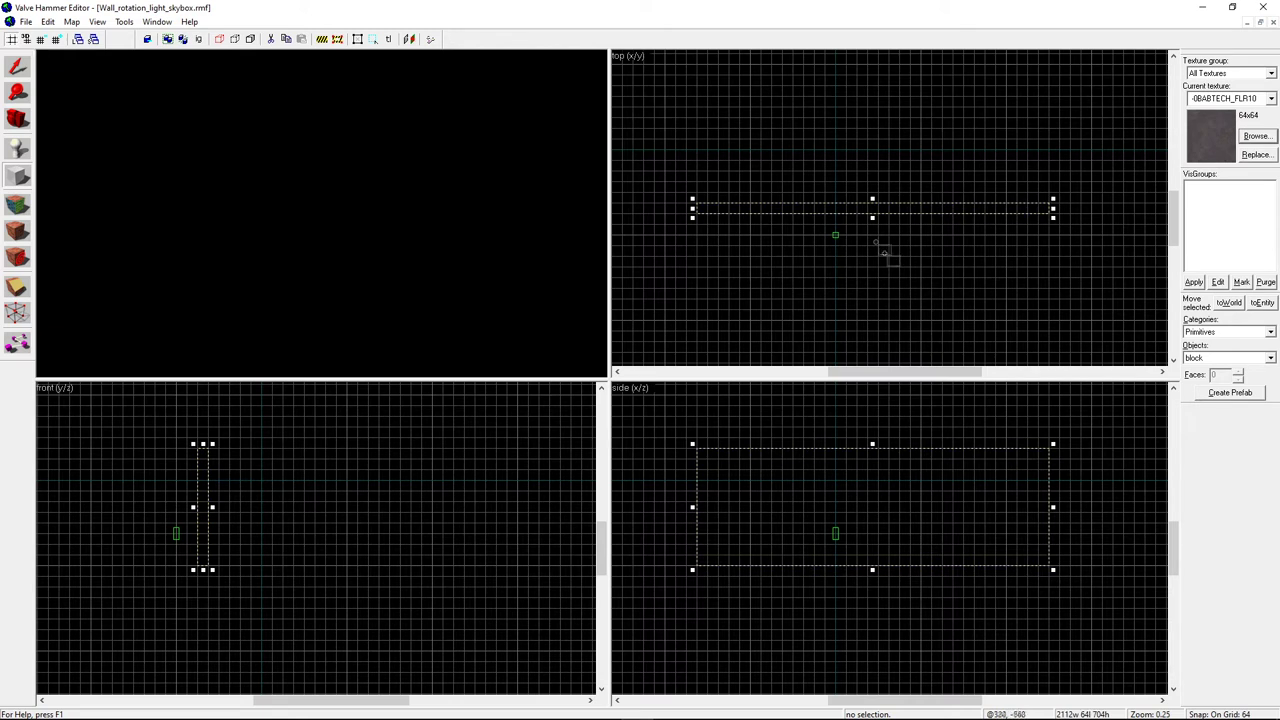
pyautogui.moveTo(871, 214); pyautogui.dragTo(888, 322)
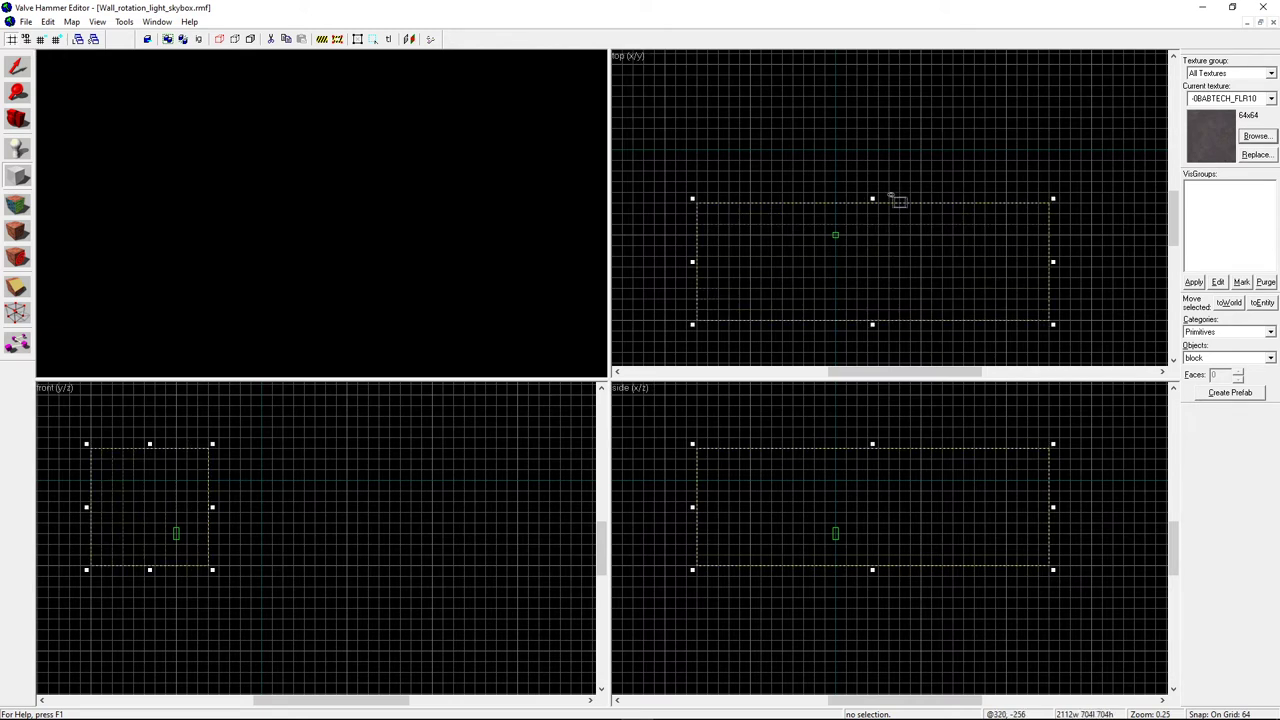
pyautogui.moveTo(874, 198); pyautogui.dragTo(886, 149)
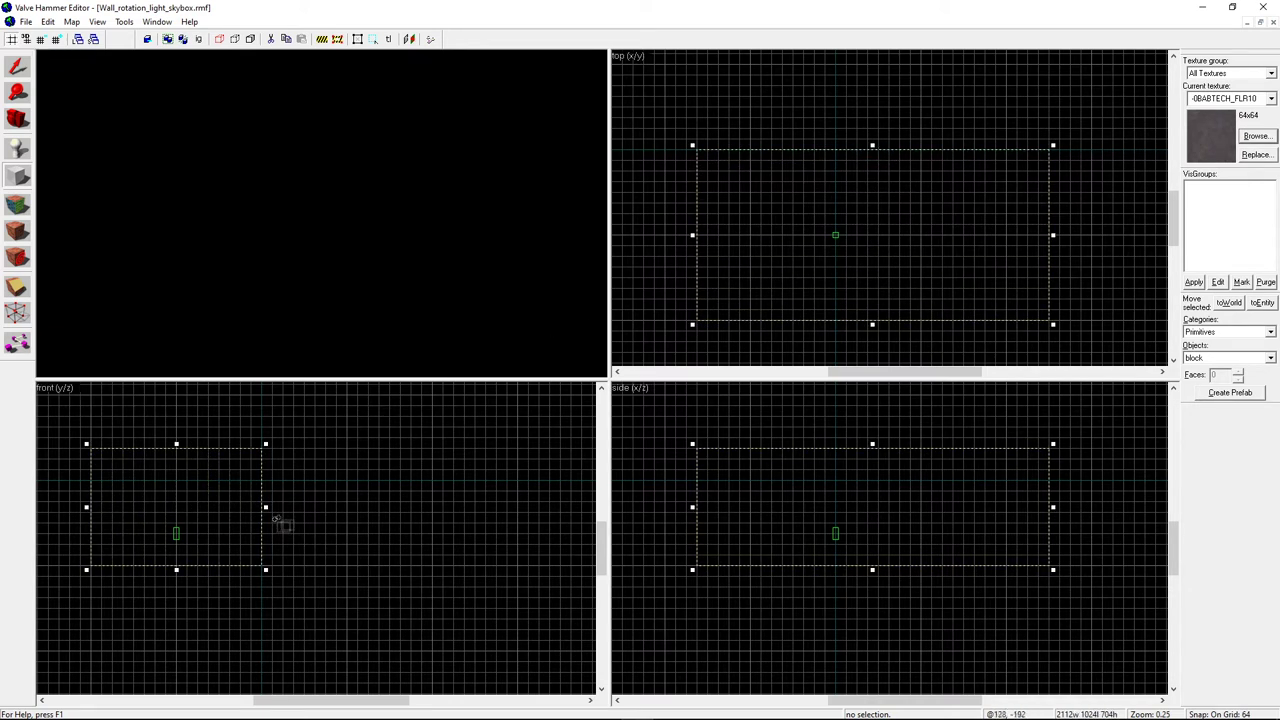
pyautogui.moveTo(263, 509); pyautogui.dragTo(437, 508)
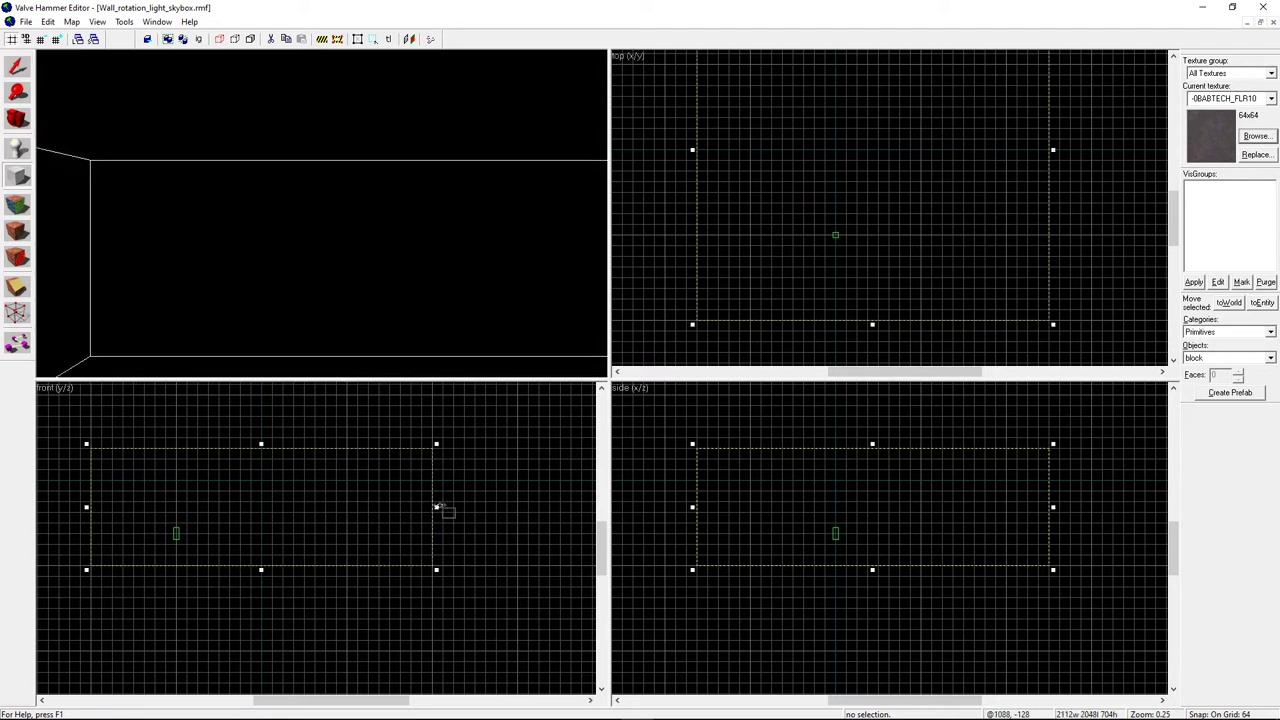
pyautogui.press('Return')
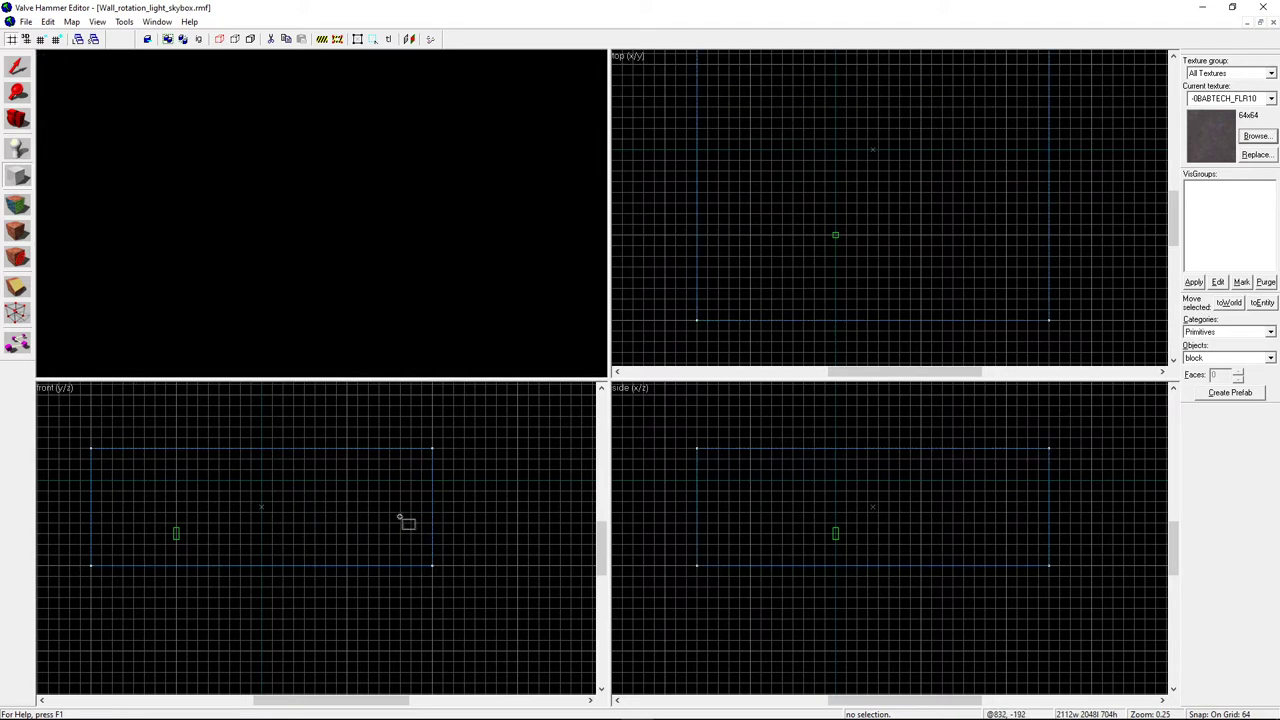
# Step: Bring the new block into the camera view and hollow it out into a room
pyautogui.click(17, 118)
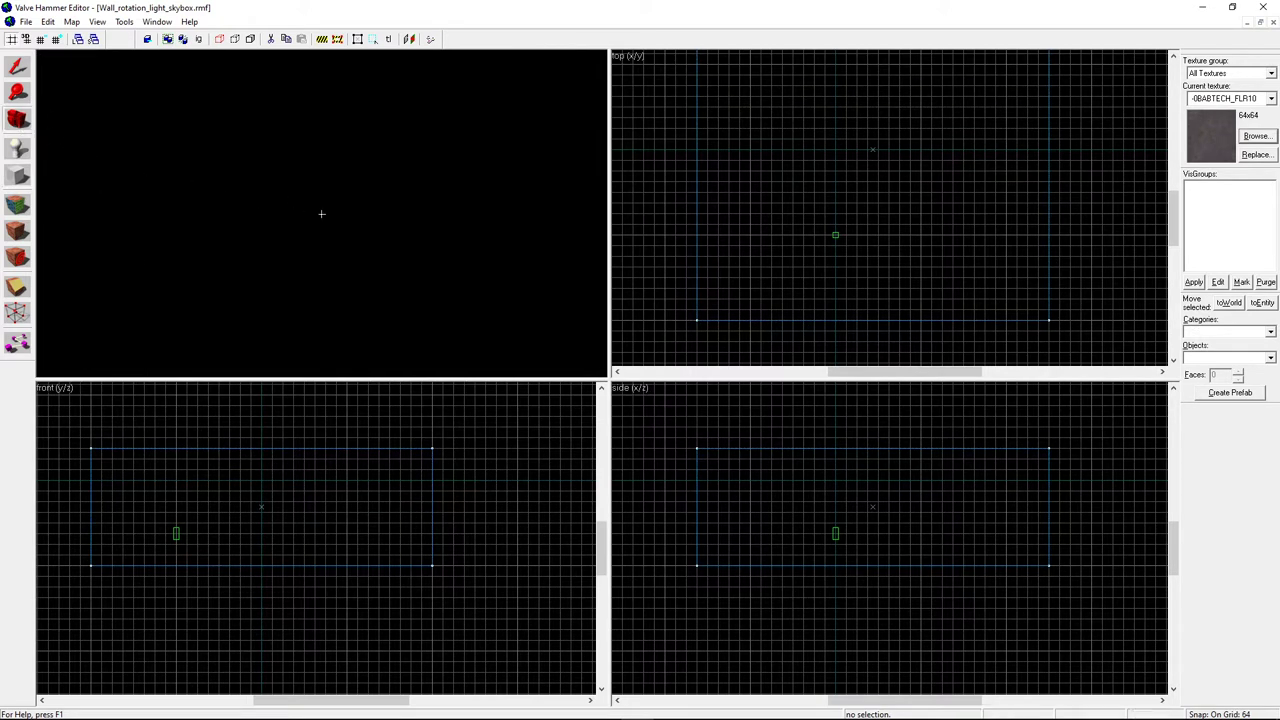
pyautogui.moveTo(321, 213); pyautogui.dragTo(302, 219)
pyautogui.click(17, 66)
pyautogui.click(166, 209)
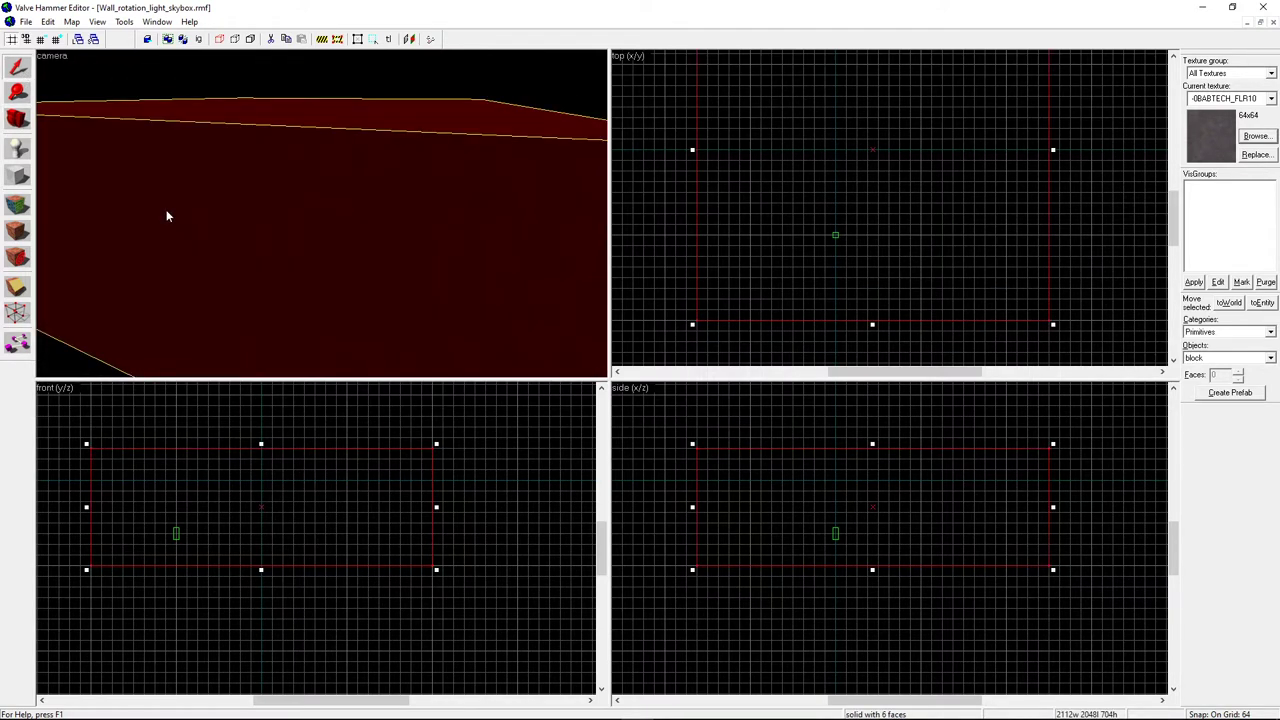
pyautogui.rightClick(710, 280)
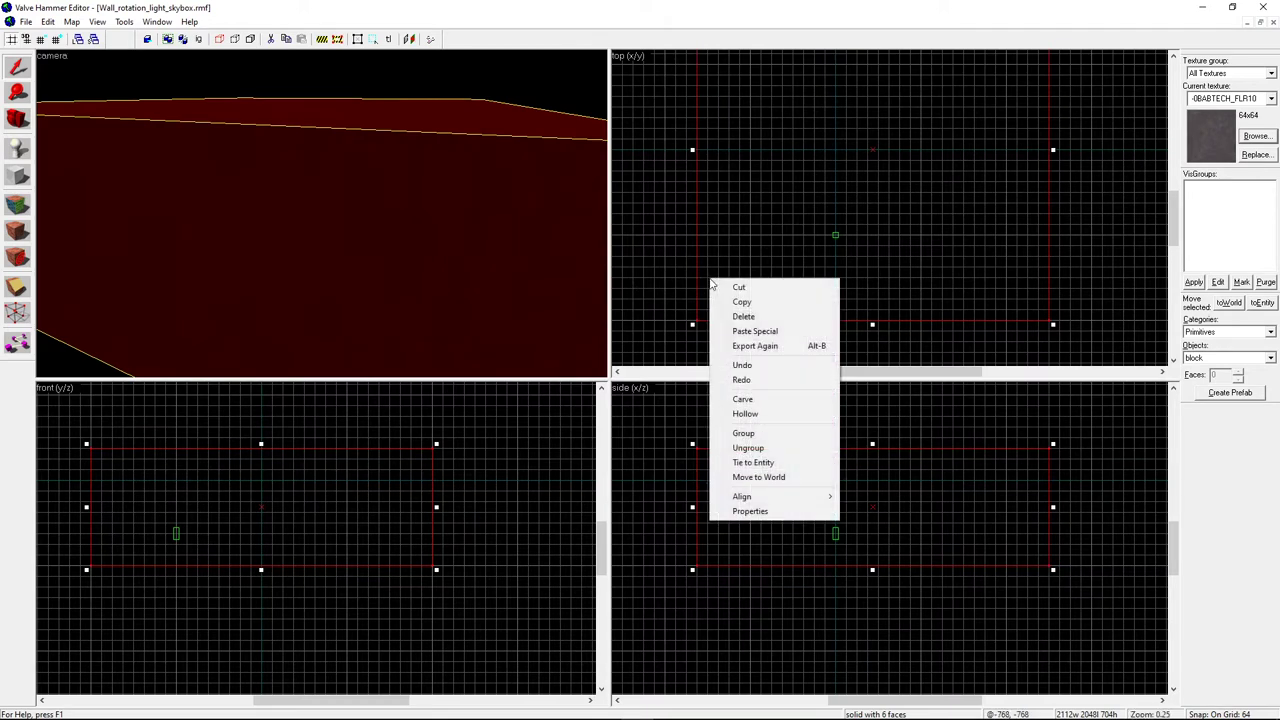
pyautogui.click(770, 417)
pyautogui.click(645, 390)
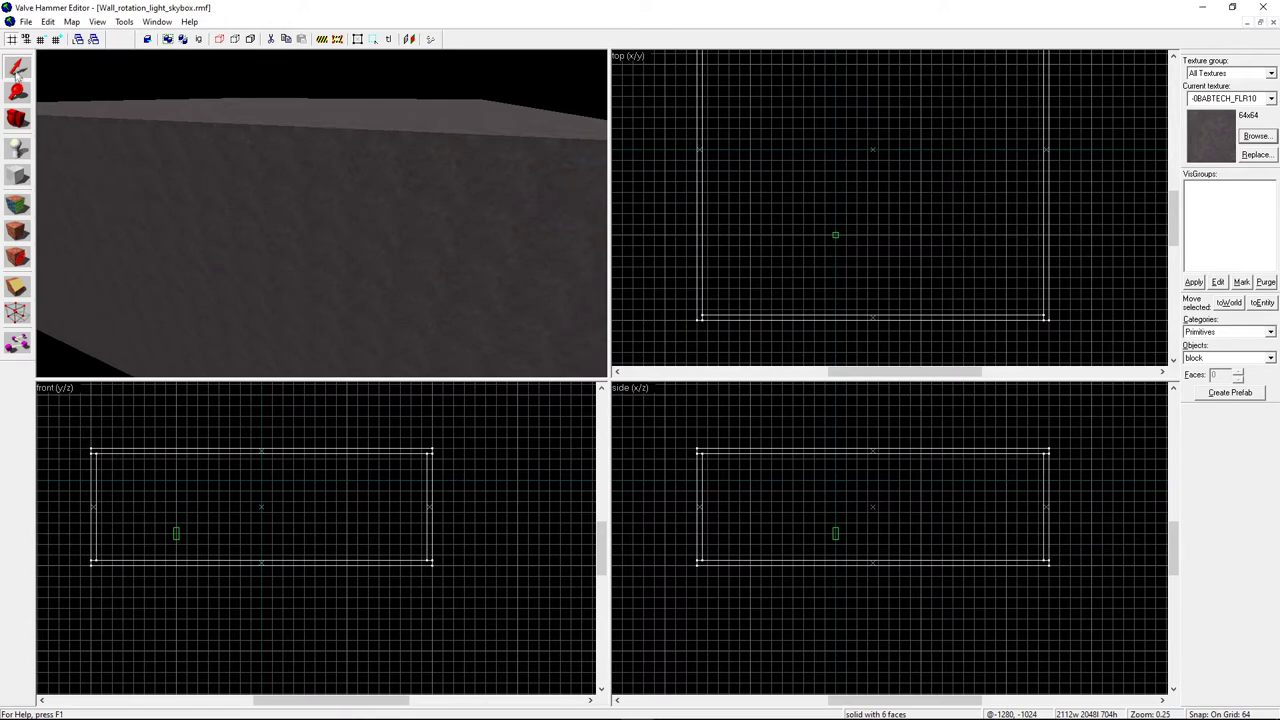
# Step: Clip the room horizontally just below its ceiling, keeping only the lower part so the room is open at the top
pyautogui.click(16, 66)
pyautogui.click(187, 190)
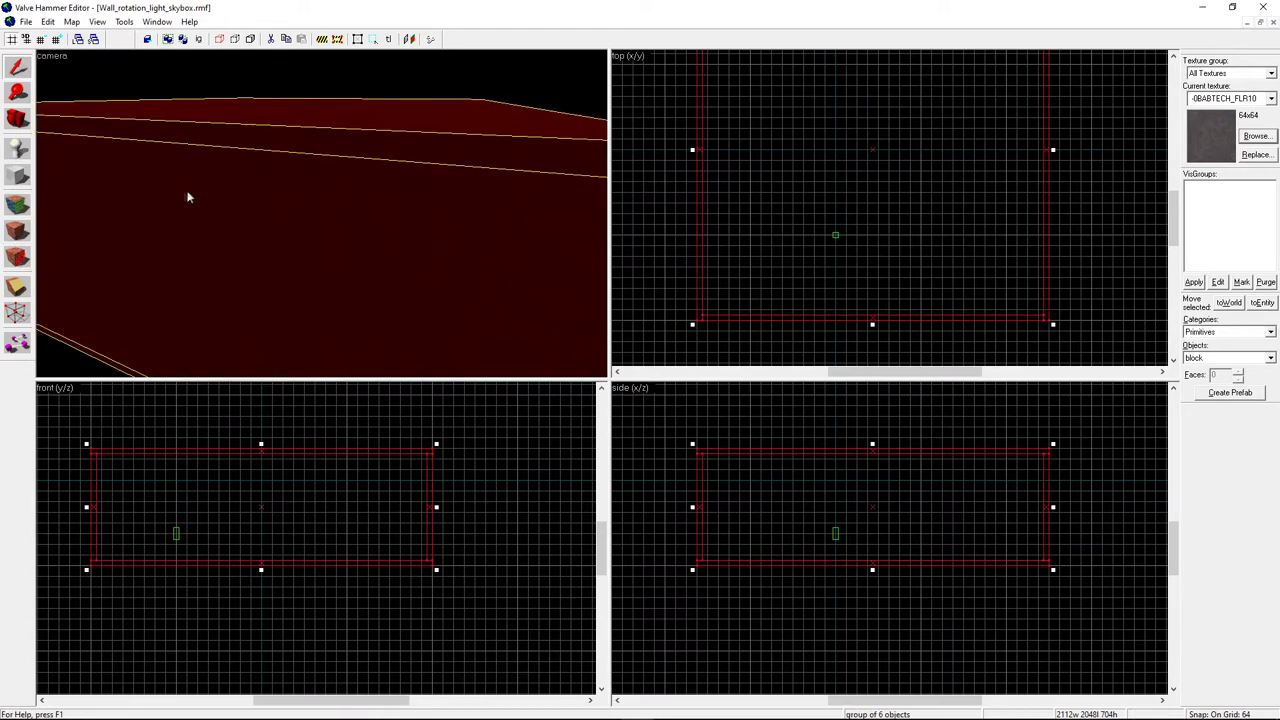
pyautogui.click(16, 288)
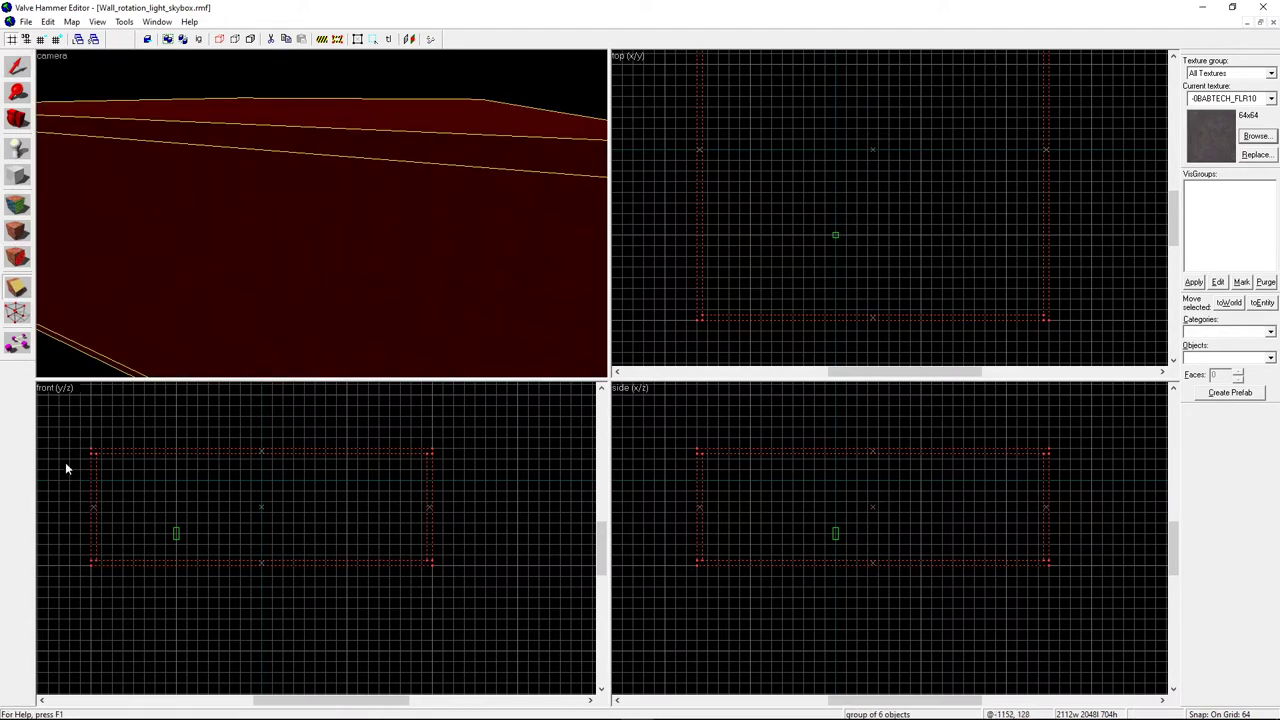
pyautogui.moveTo(61, 458); pyautogui.dragTo(72, 456)
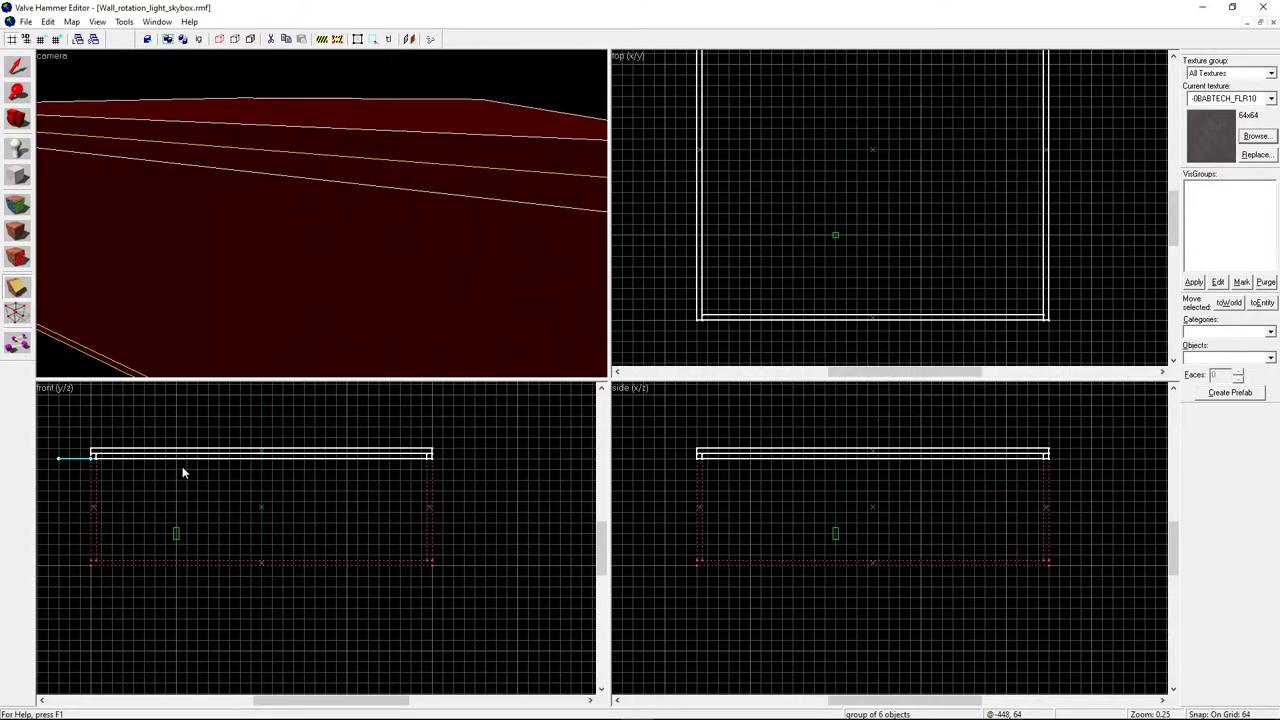
pyautogui.hotkey('shift', 'x')
pyautogui.hotkey('shift', 'x')
pyautogui.hotkey('shift', 'x')
pyautogui.hotkey('shift', 'x')
pyautogui.press('Return')
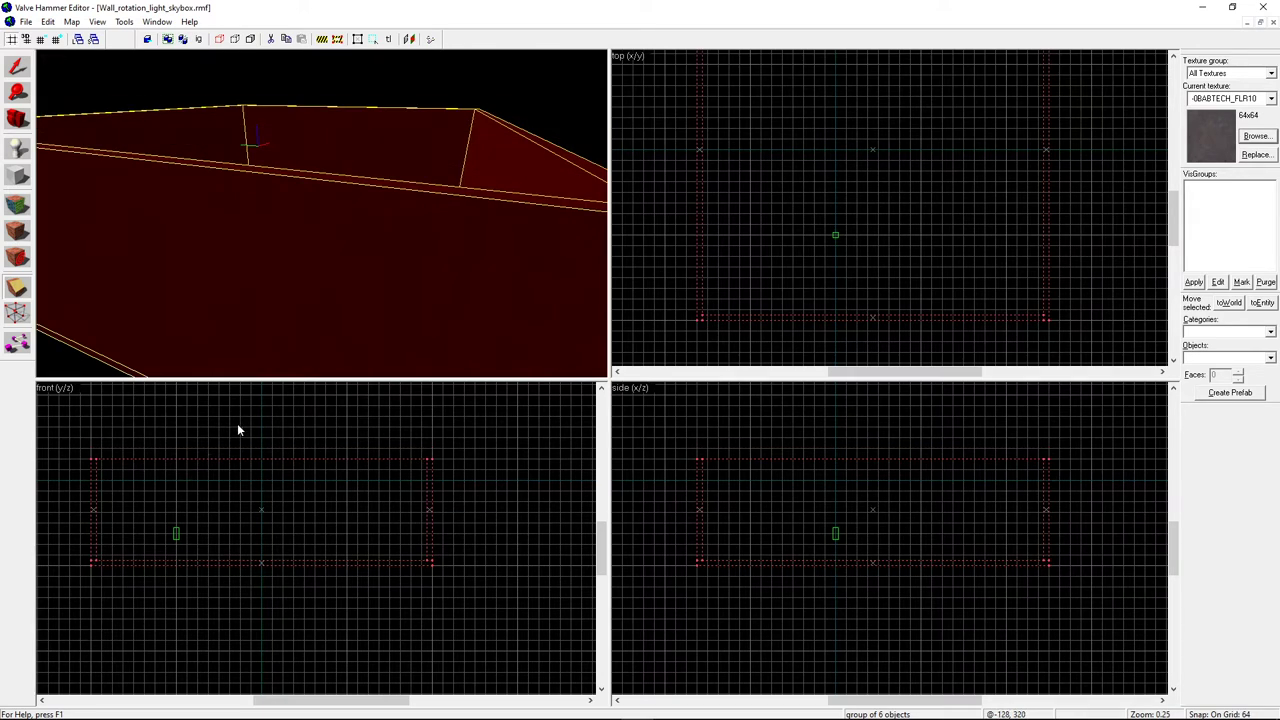
# Step: Choose the SKY texture, filtering the textures by "sky", for a new block primitive
pyautogui.click(20, 177)
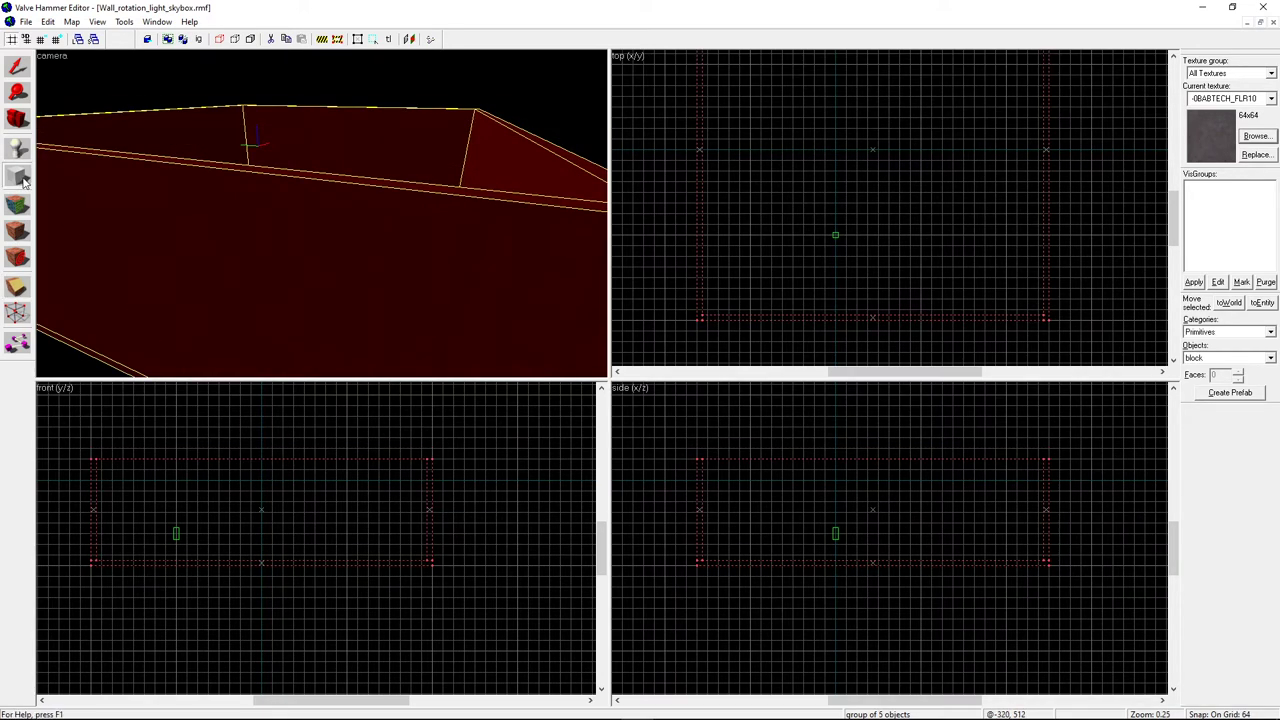
pyautogui.click(1255, 137)
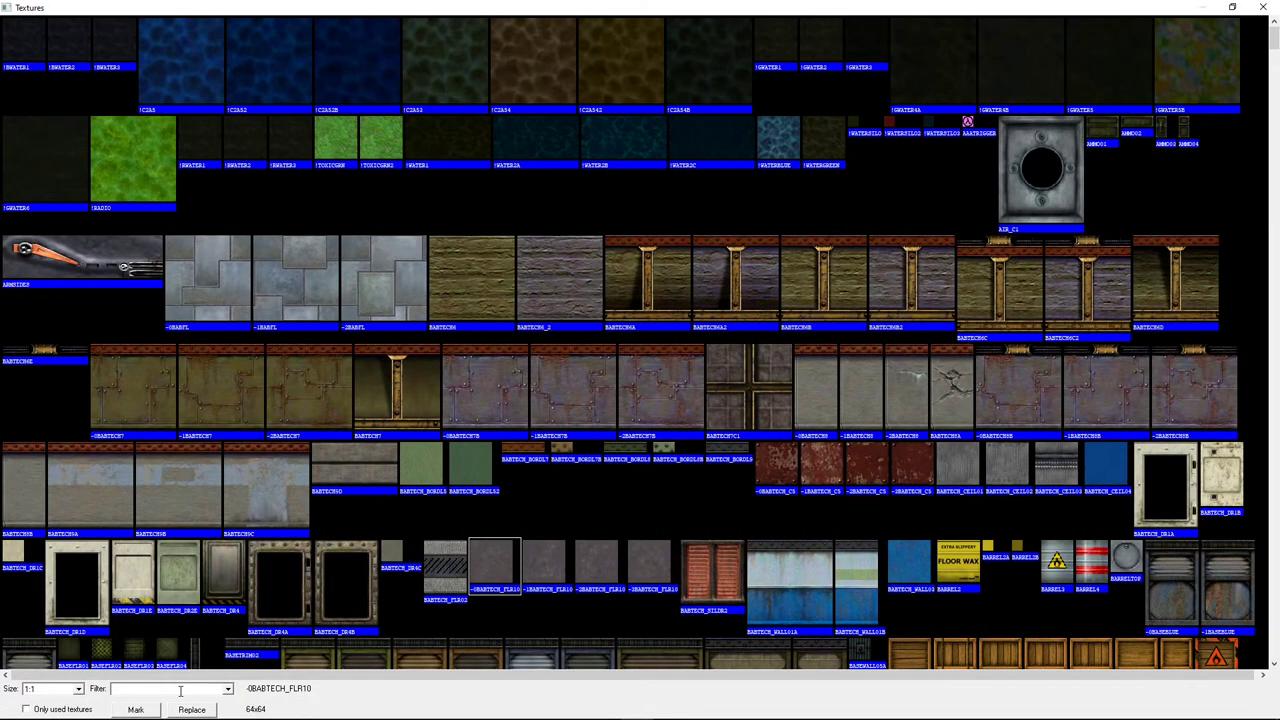
pyautogui.write('sky')
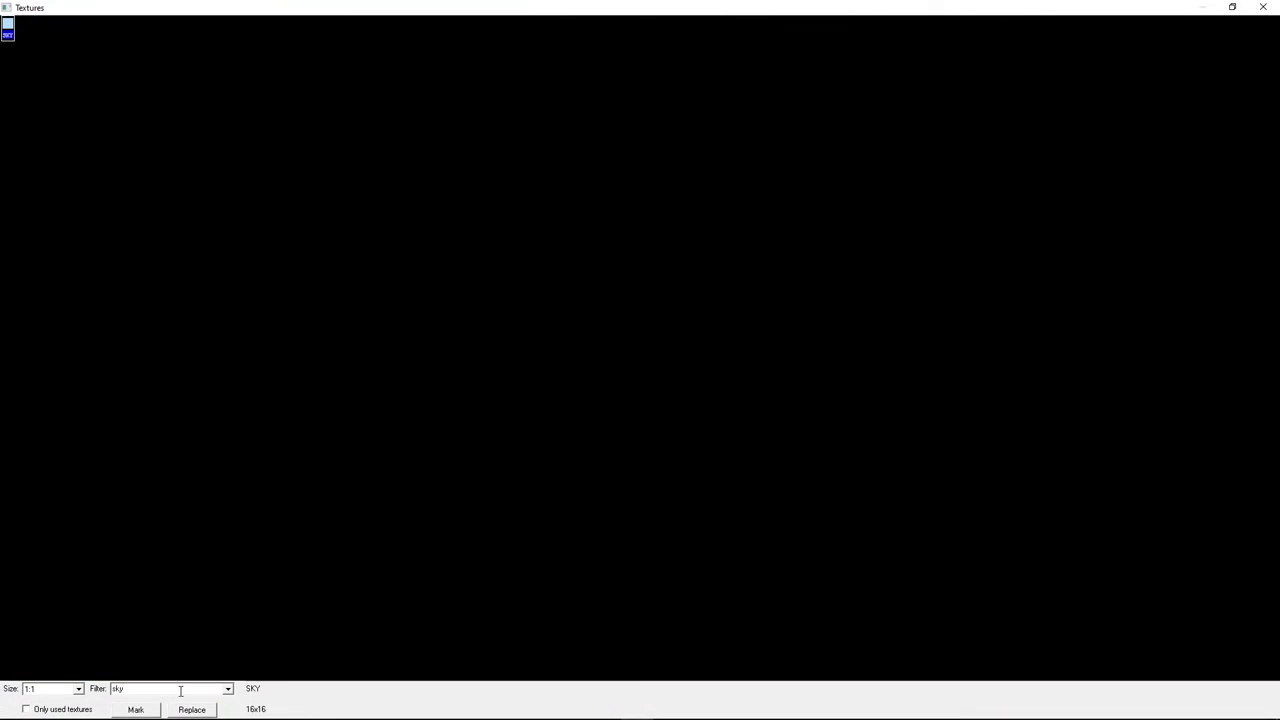
pyautogui.doubleClick(7, 29)
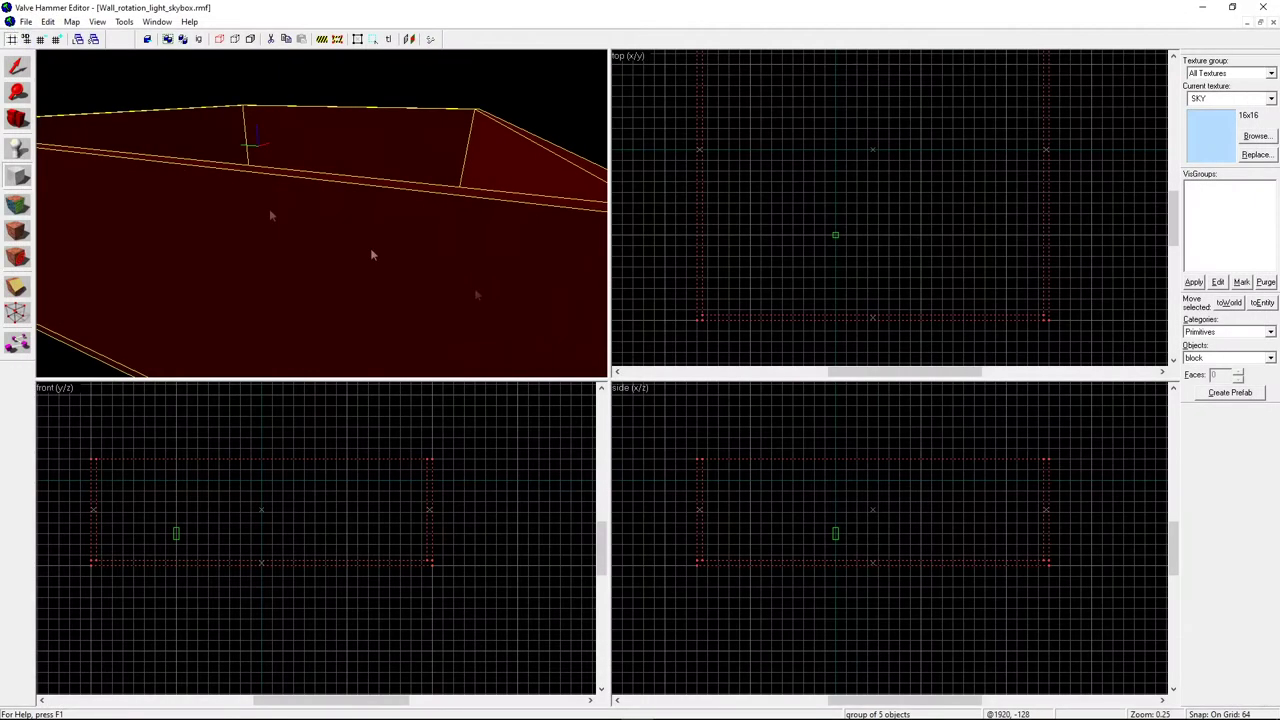
# Step: Create a SKY block 2688 wide, 2432 long and 960 high that surrounds the open room on all sides
pyautogui.scroll(-2, 811, 243)
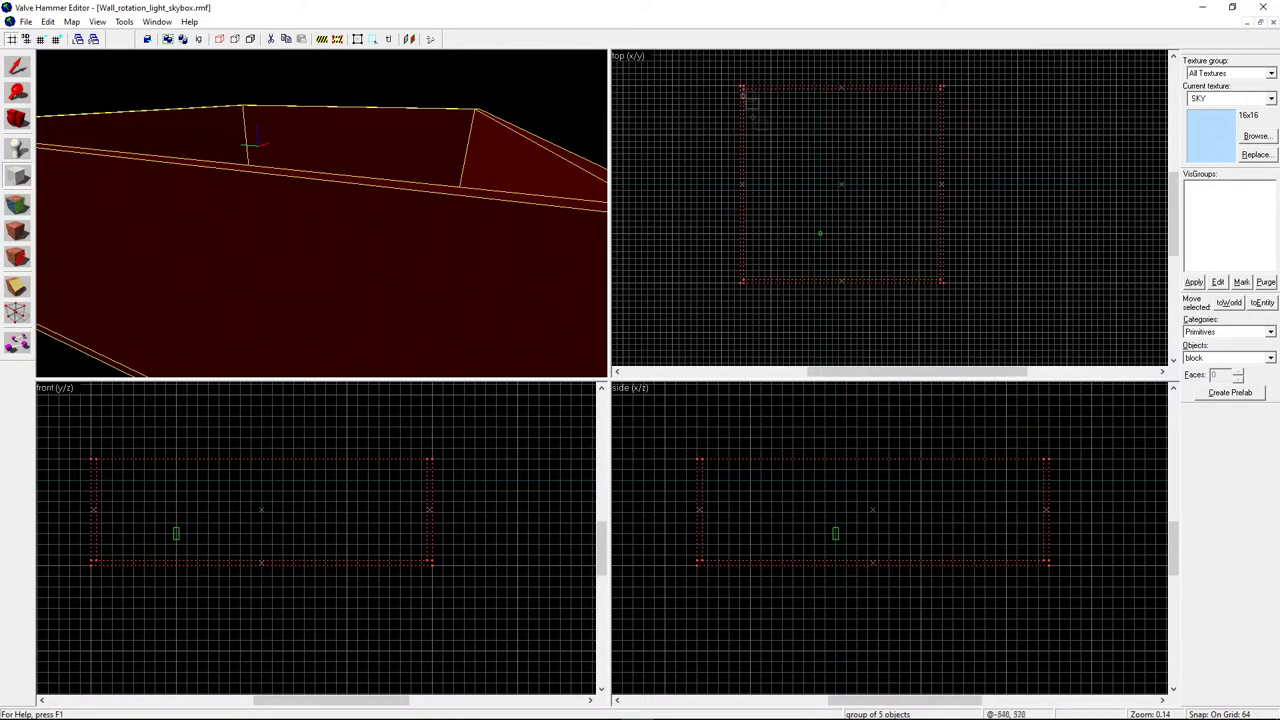
pyautogui.moveTo(717, 72); pyautogui.dragTo(970, 308)
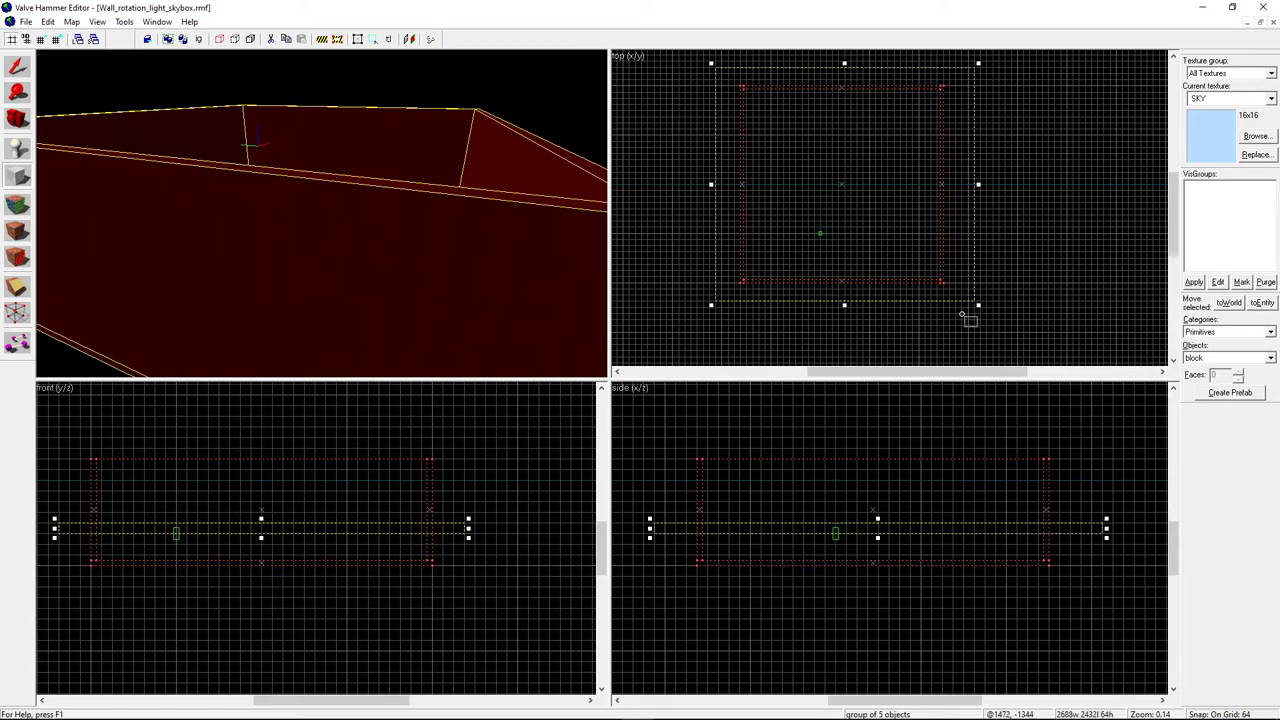
pyautogui.moveTo(877, 518); pyautogui.dragTo(880, 444)
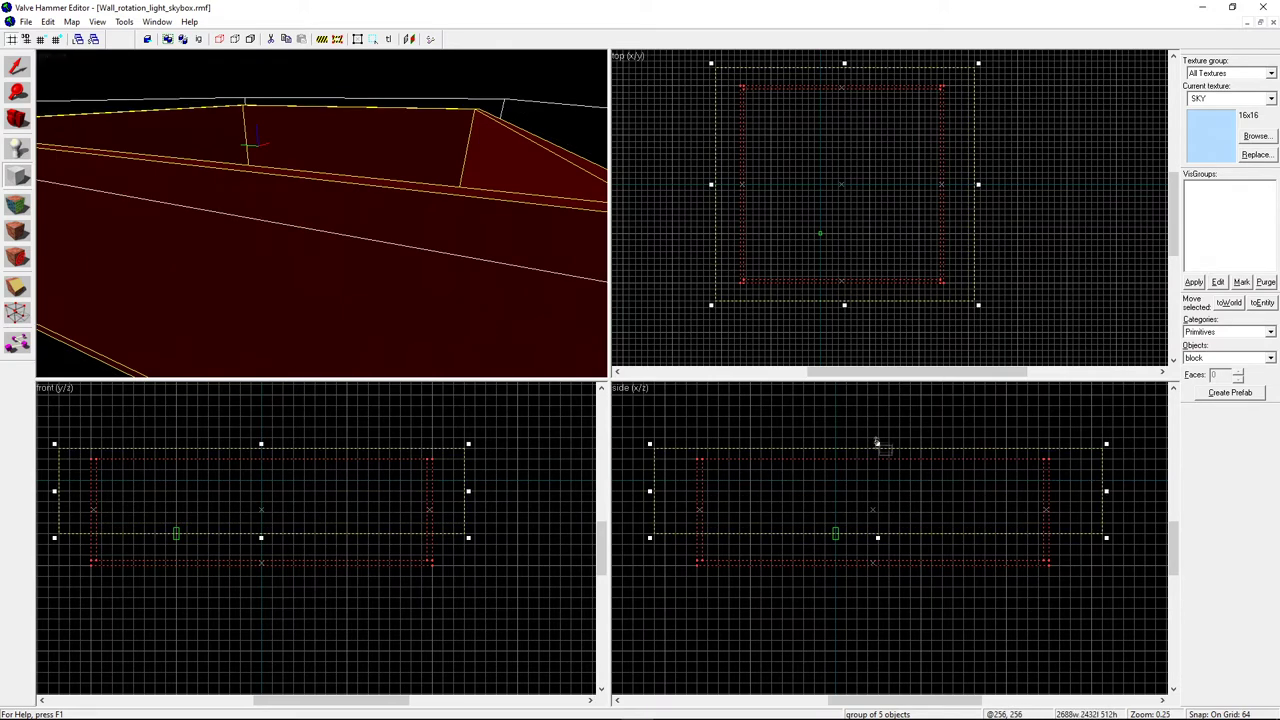
pyautogui.moveTo(878, 539); pyautogui.dragTo(878, 588)
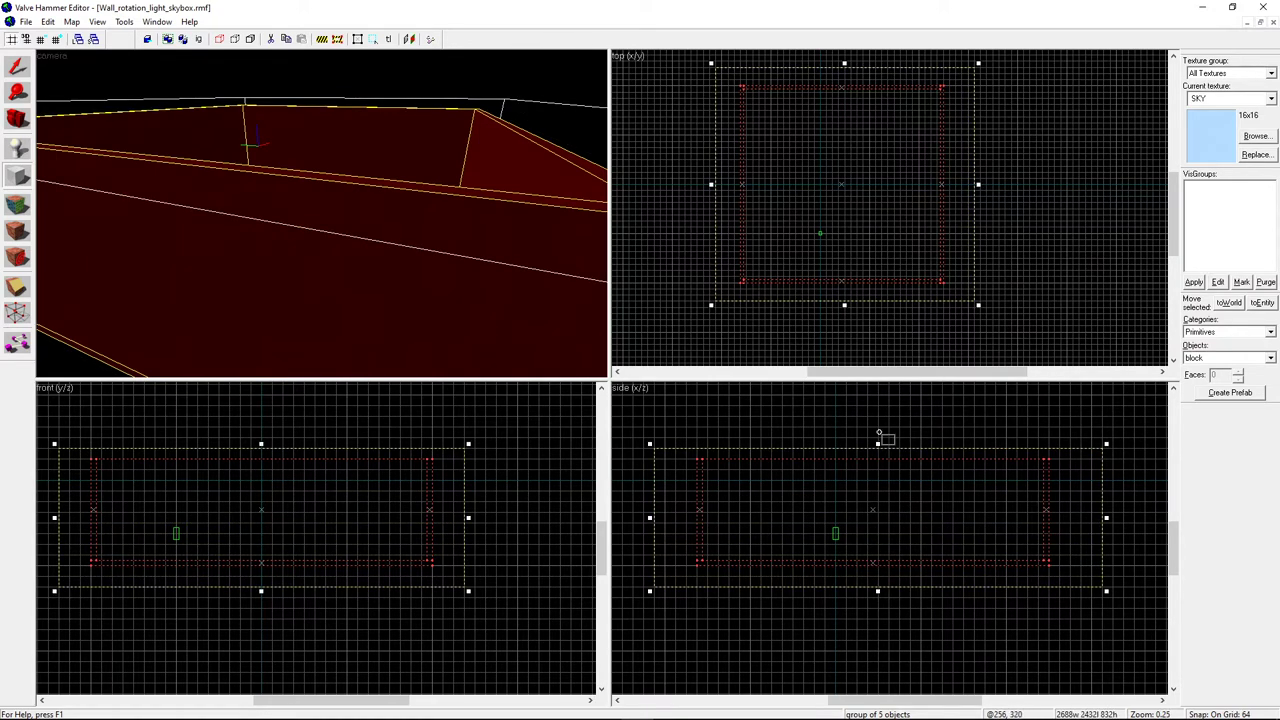
pyautogui.moveTo(877, 444); pyautogui.dragTo(877, 423)
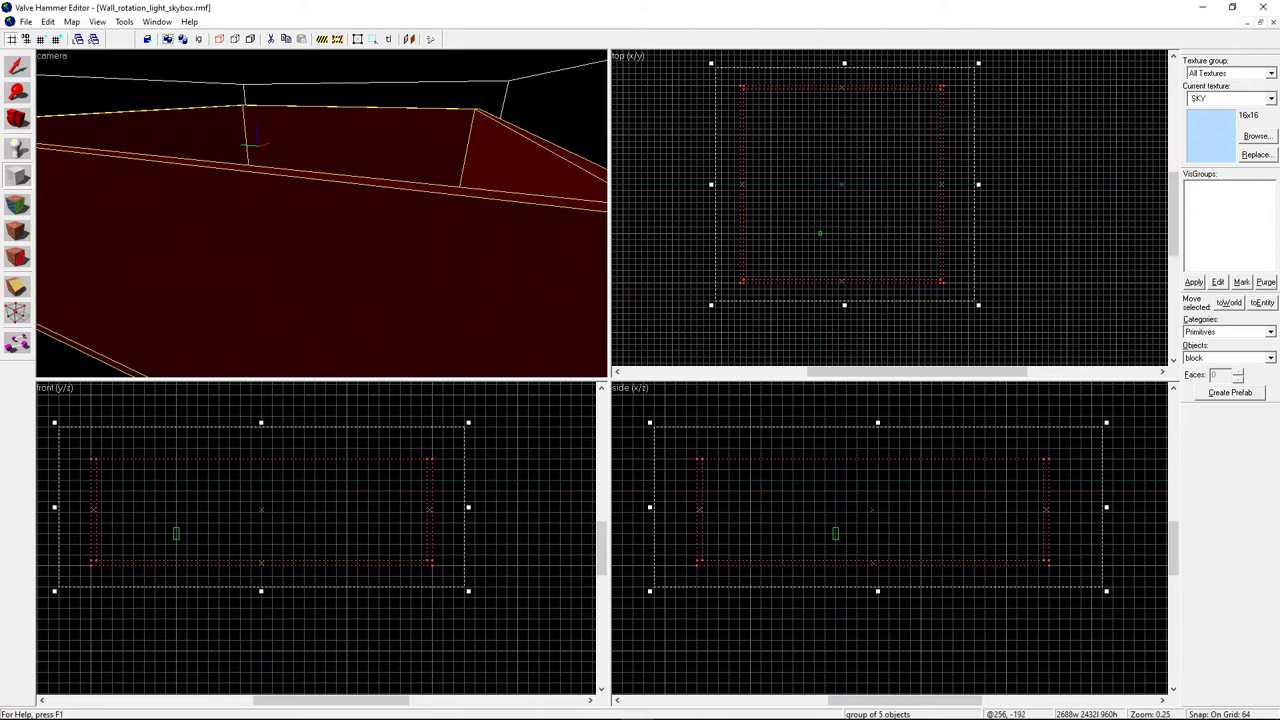
pyautogui.press('Return')
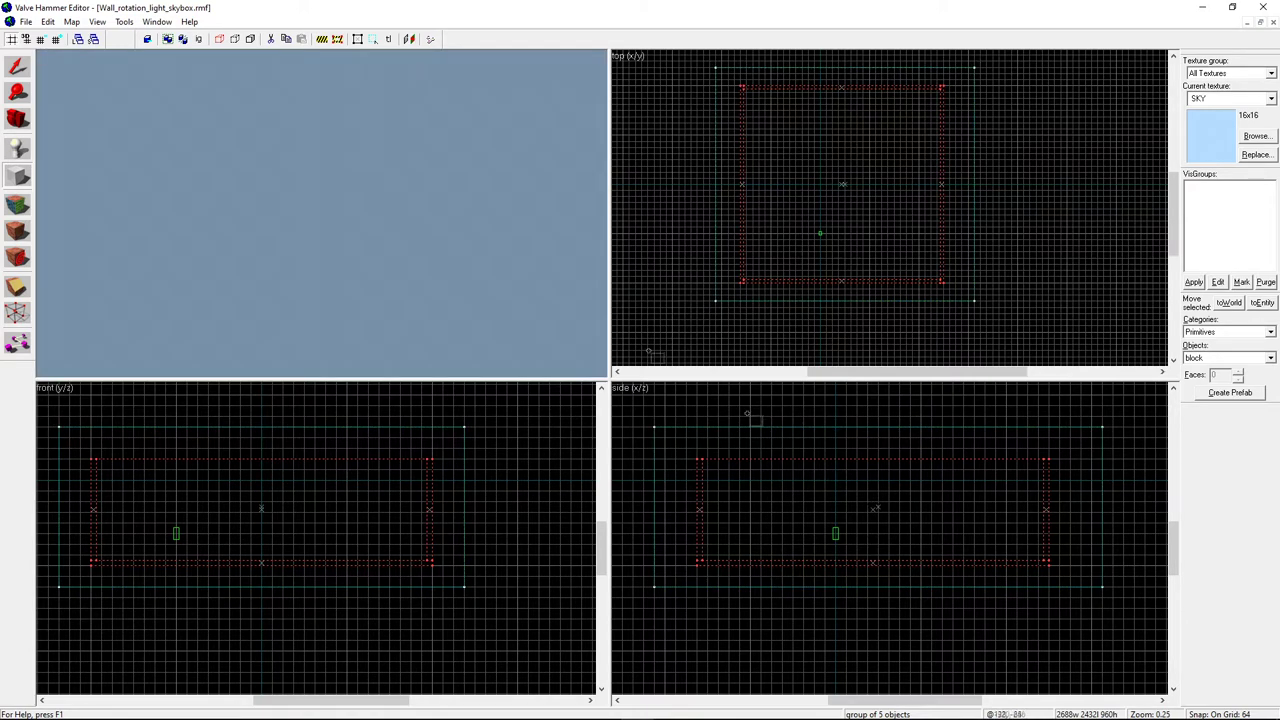
# Step: Hollow the surrounding sky block with walls 32 units thick
pyautogui.click(17, 66)
pyautogui.click(288, 231)
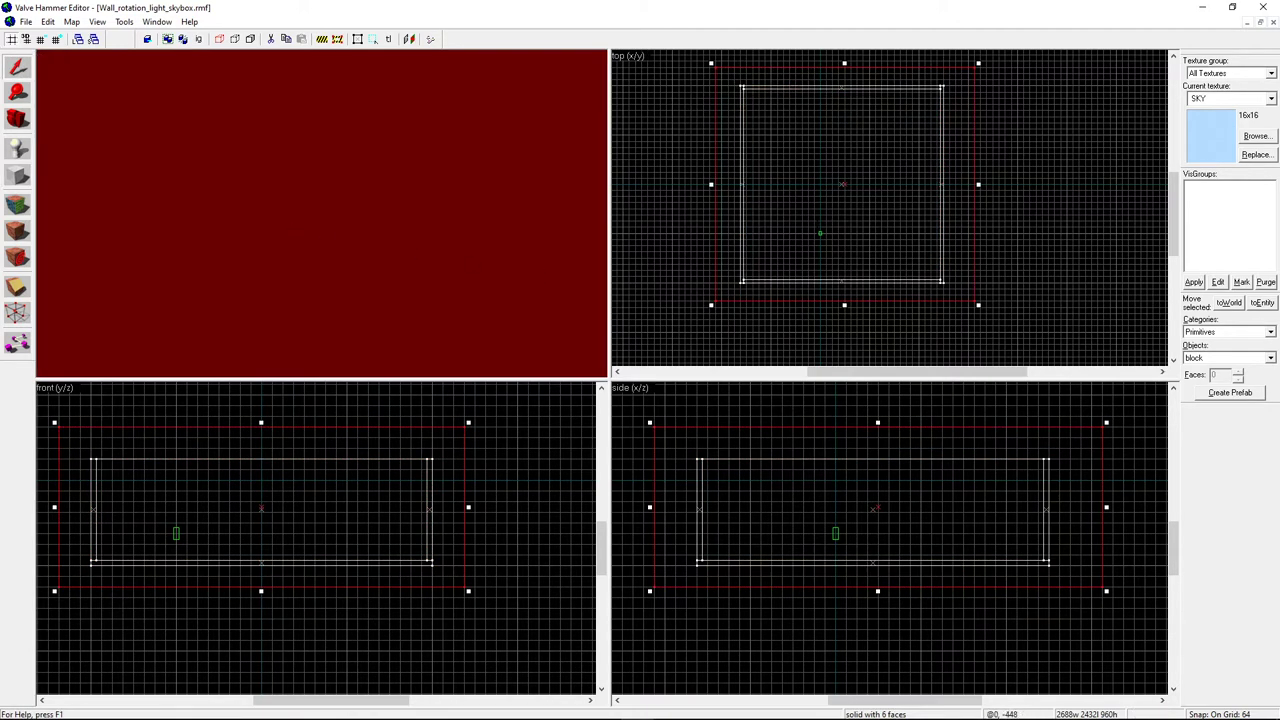
pyautogui.rightClick(820, 229)
pyautogui.click(857, 364)
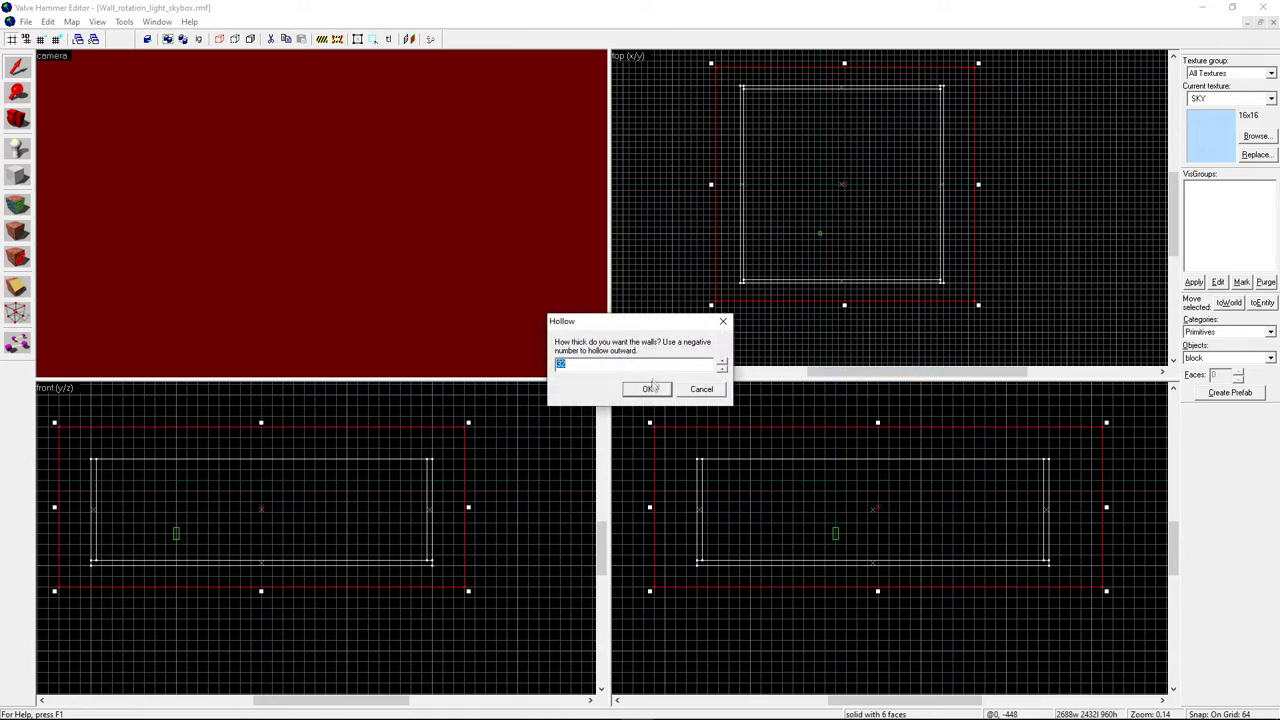
pyautogui.click(650, 388)
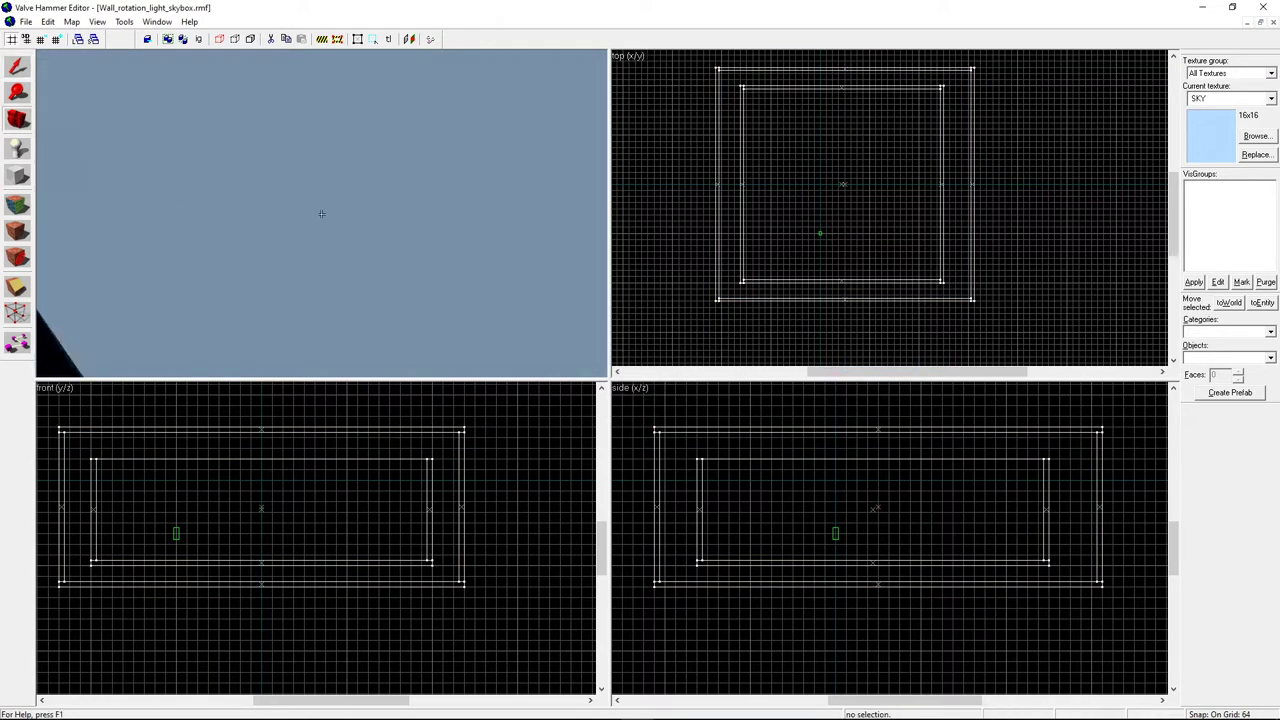
# Step: Inspect the class and angle in the properties of the info_player_start entity on the room floor
pyautogui.press('w')
pyautogui.press('w')
pyautogui.moveTo(321, 214); pyautogui.dragTo(334, 219)
pyautogui.click(16, 66)
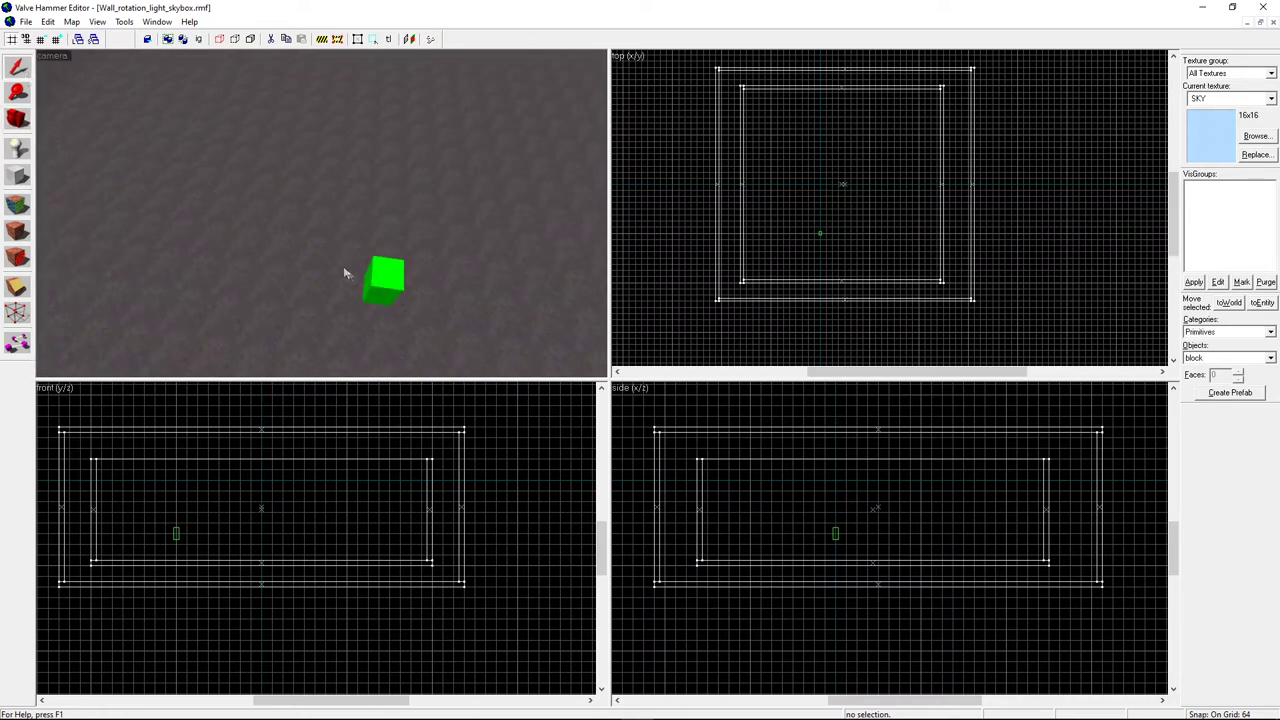
pyautogui.click(385, 280)
pyautogui.scroll(2, 819, 236)
pyautogui.scroll(2, 819, 236)
pyautogui.rightClick(821, 227)
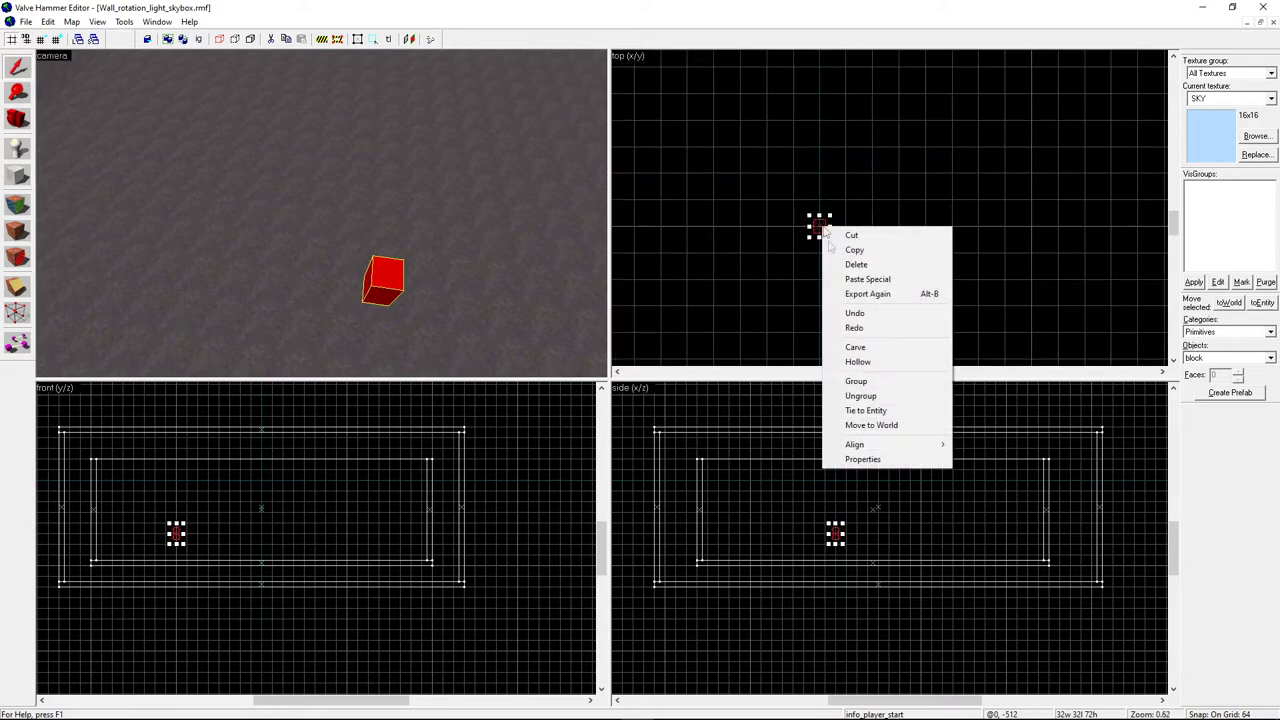
pyautogui.click(900, 457)
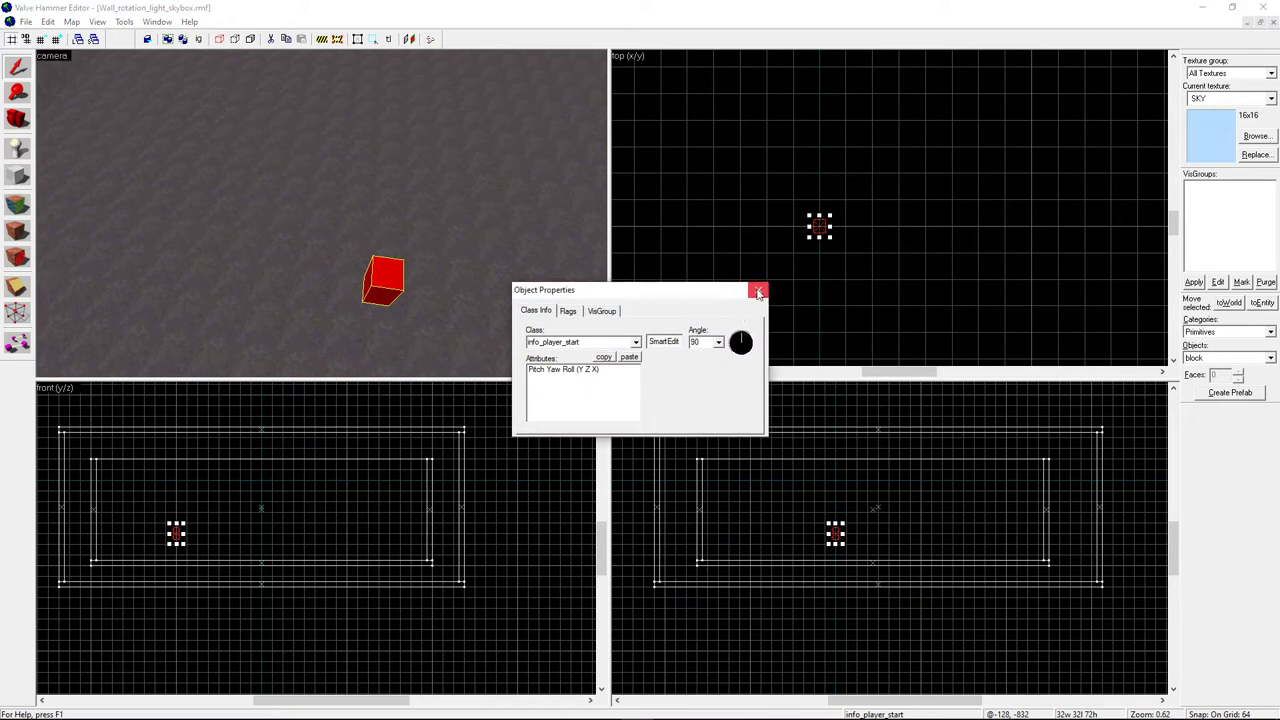
pyautogui.click(758, 290)
# Step: Place a light_environment entity just above the open top of the room, midway across it and inside the skybox
pyautogui.click(27, 121)
pyautogui.moveTo(321, 280); pyautogui.dragTo(256, 200)
pyautogui.click(18, 148)
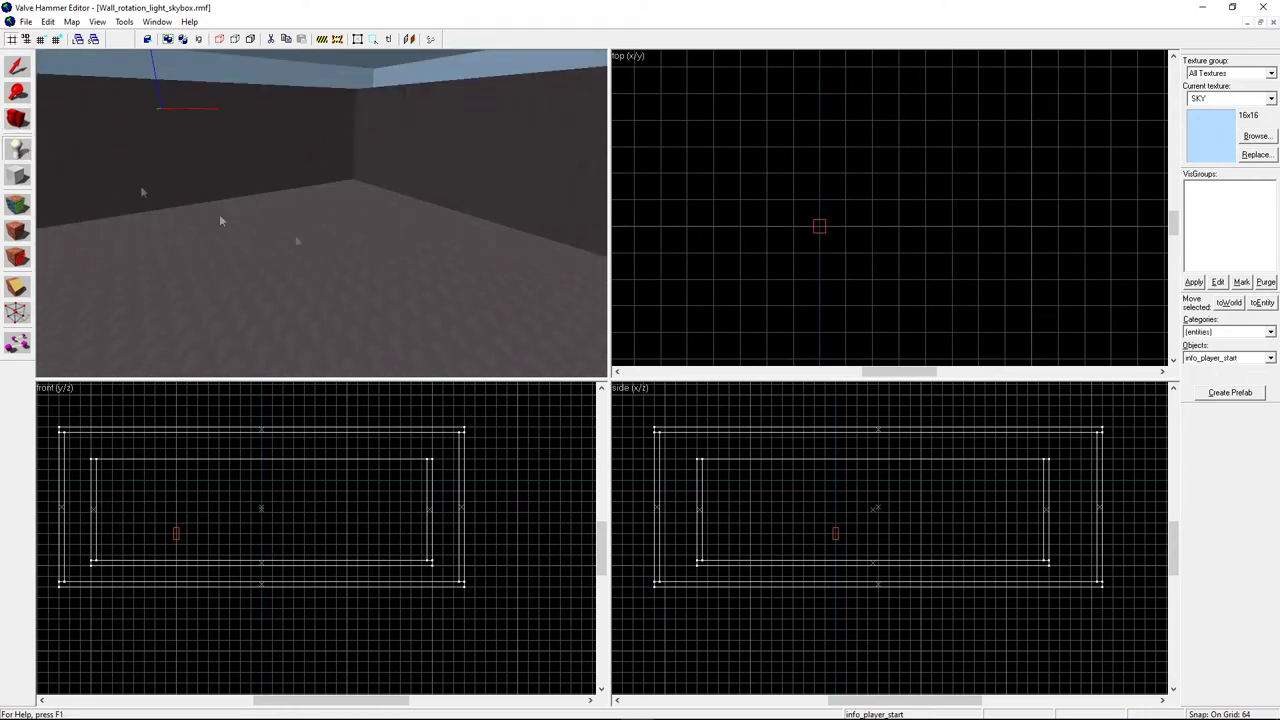
pyautogui.click(1232, 358)
pyautogui.press('l')
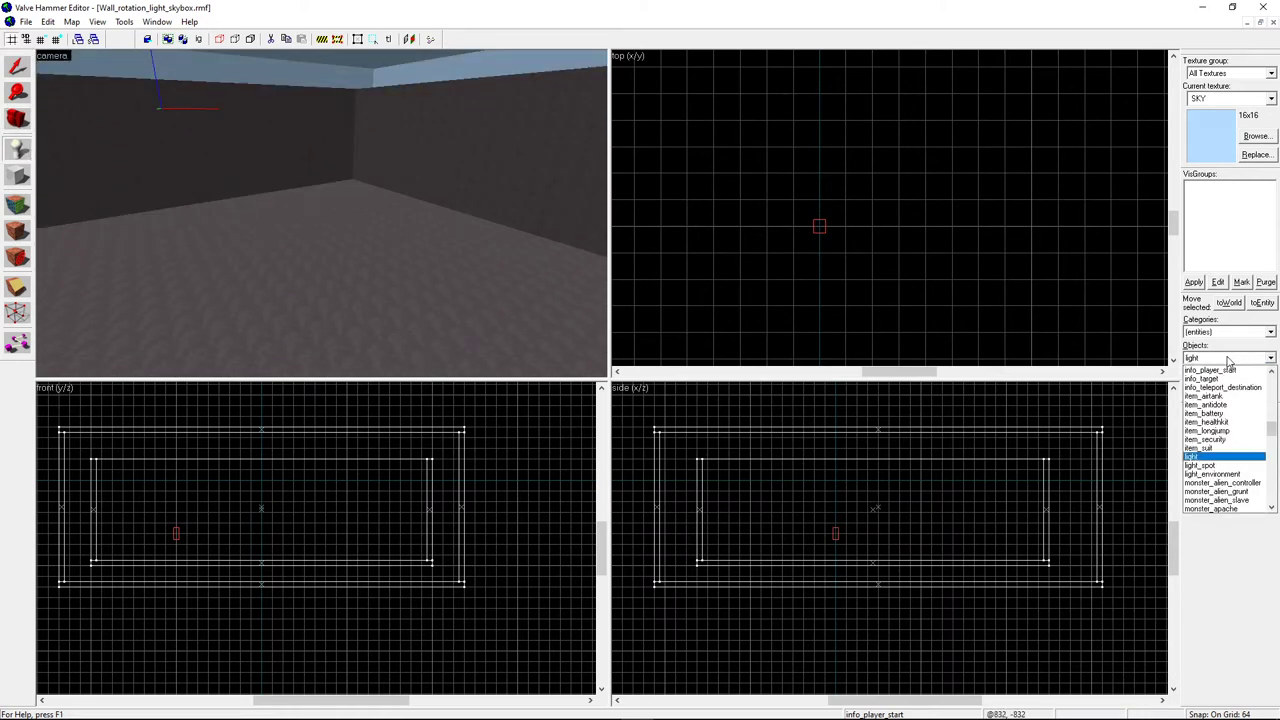
pyautogui.click(1230, 474)
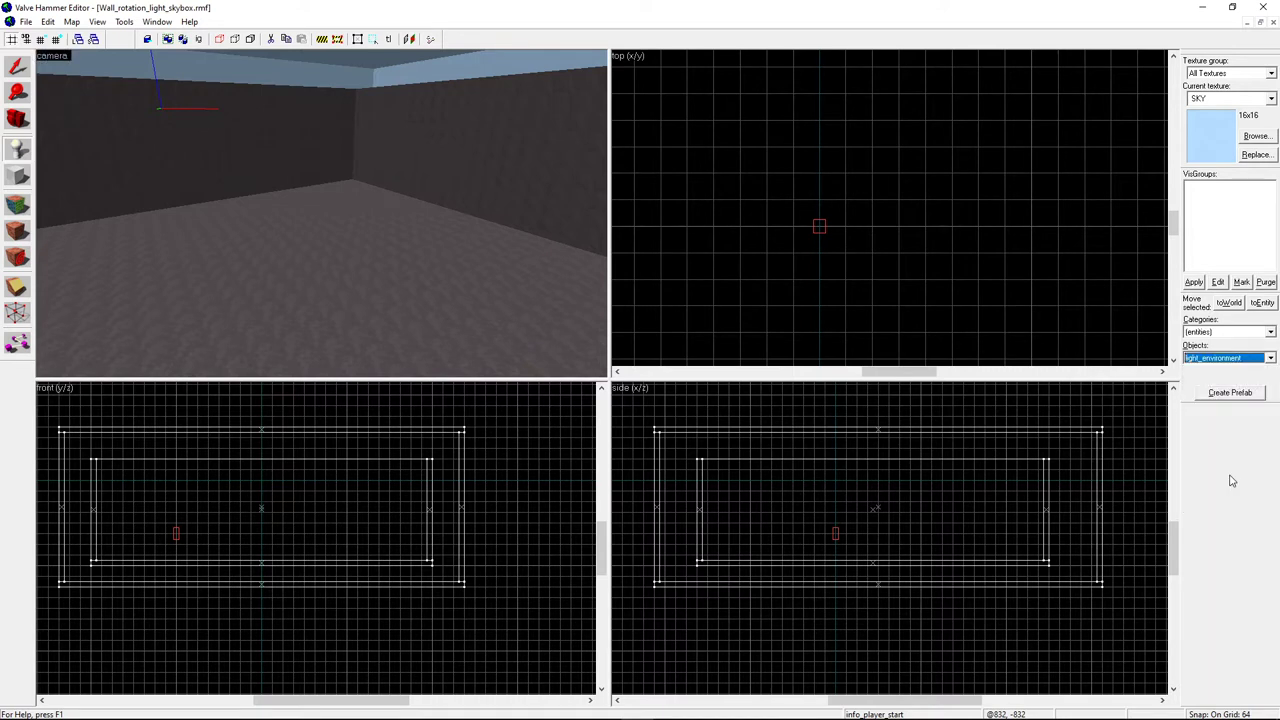
pyautogui.click(266, 465)
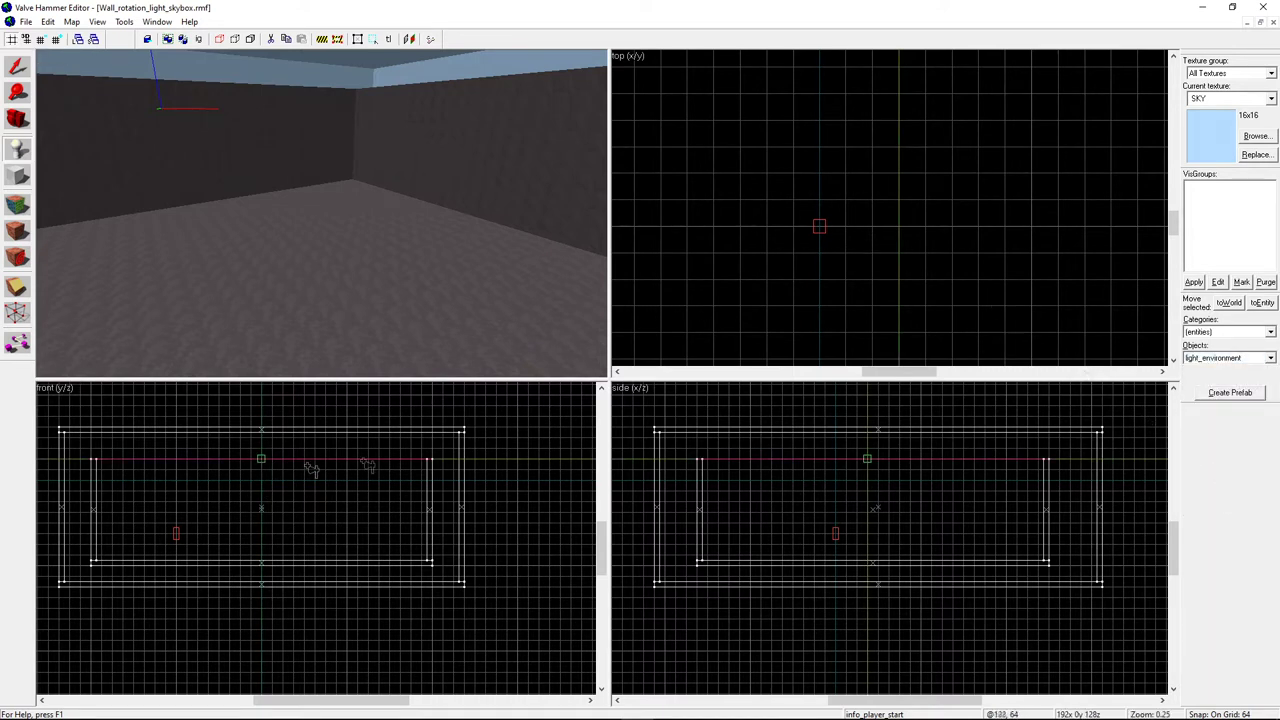
pyautogui.moveTo(867, 459)
pyautogui.mouseDown()
pyautogui.moveTo(867, 437)
pyautogui.moveTo(867, 448)
pyautogui.mouseUp()
pyautogui.press('Return')
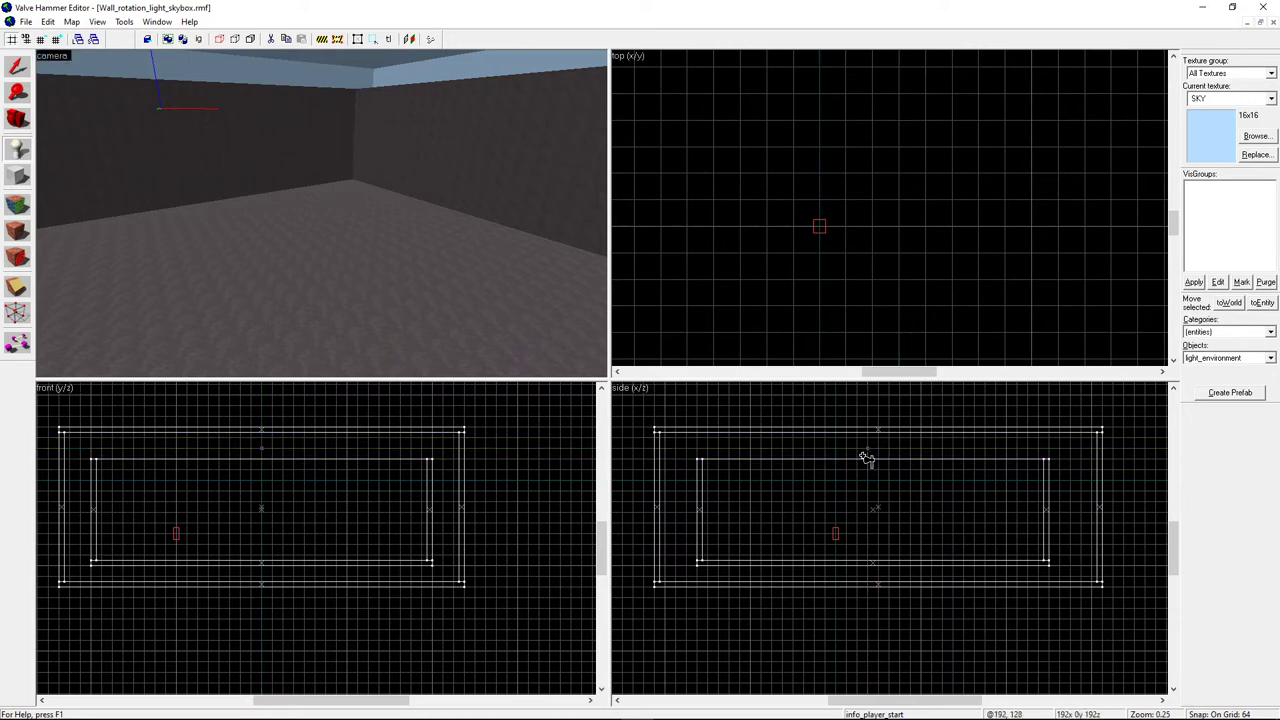
# Step: Select the light_environment entity above the room and reduce the grid size to 1
pyautogui.click(16, 68)
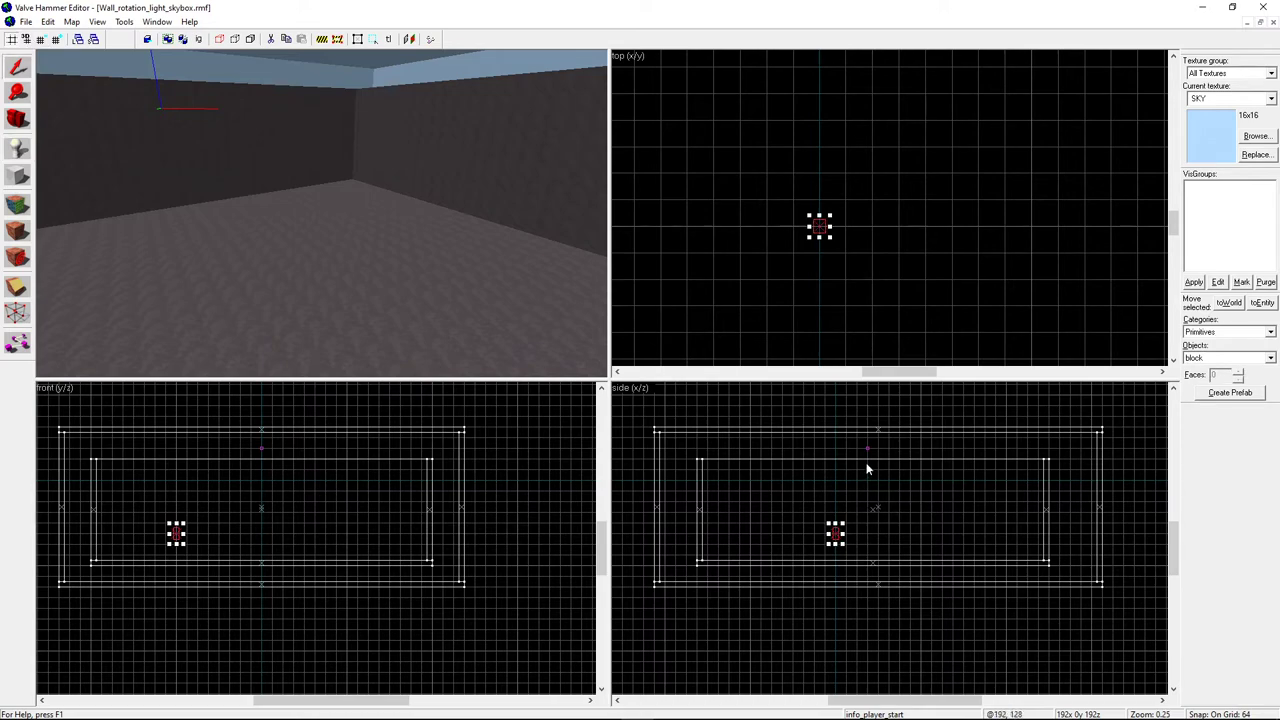
pyautogui.scroll(8, 870, 455)
pyautogui.click(851, 398)
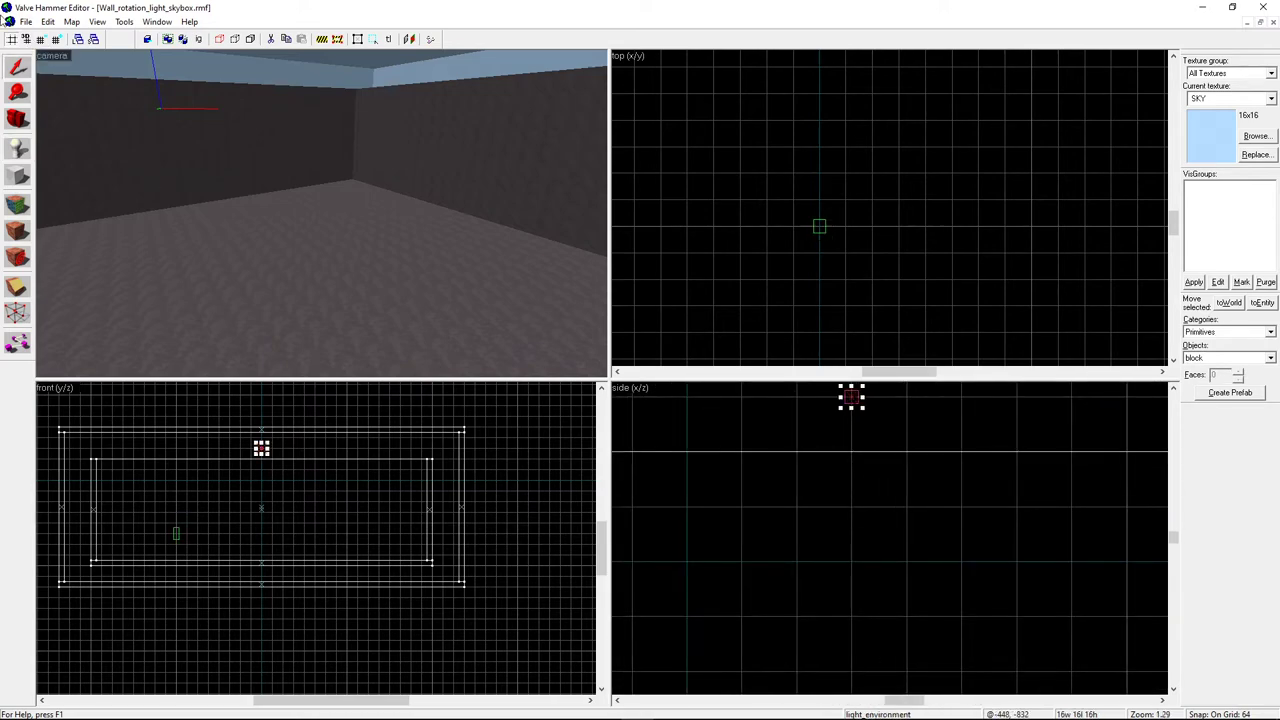
pyautogui.click(41, 40)
pyautogui.click(41, 40)
pyautogui.click(41, 40)
pyautogui.click(41, 40)
pyautogui.click(41, 40)
pyautogui.click(41, 40)
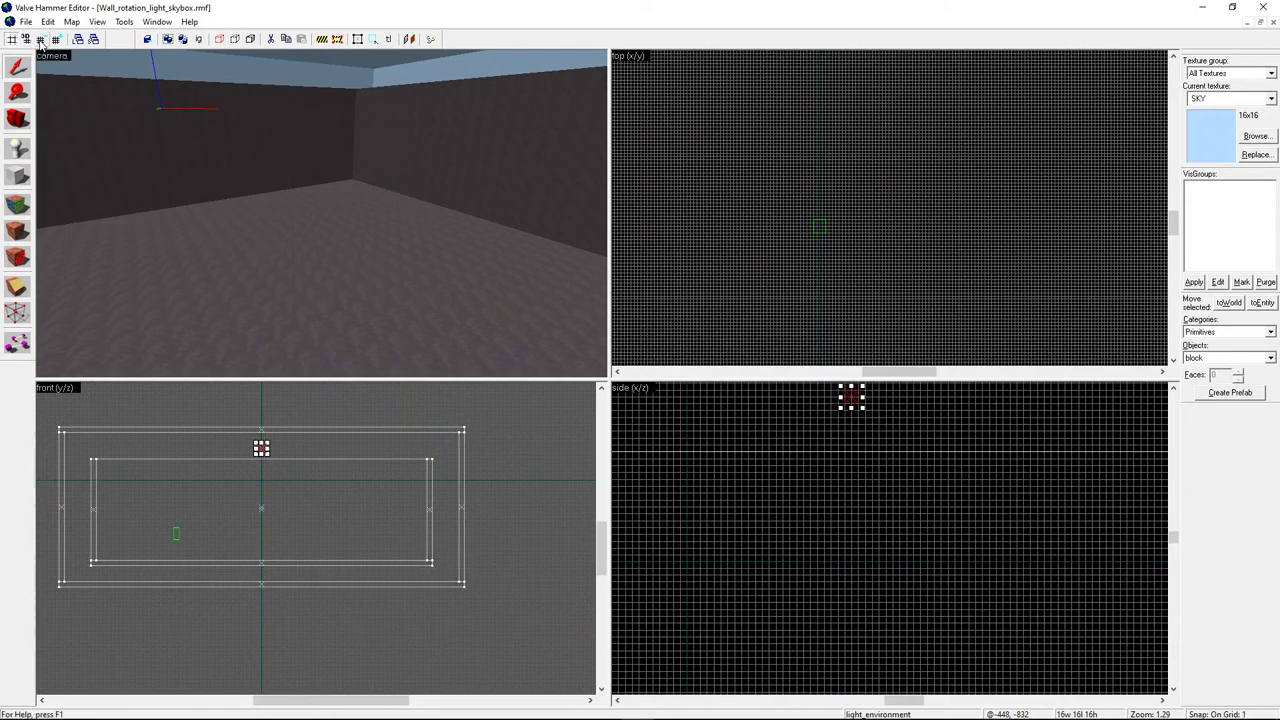
# Step: Set the angle of the light_environment entity to Down in its properties
pyautogui.rightClick(851, 397)
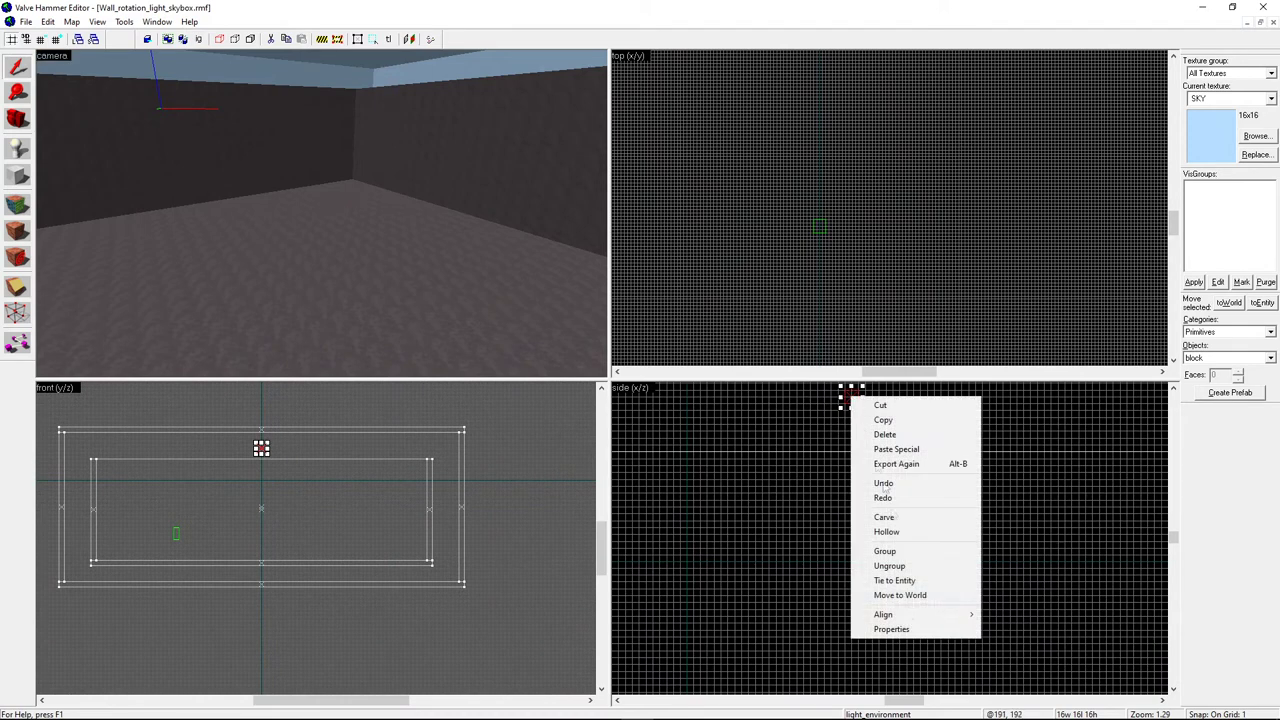
pyautogui.click(890, 631)
pyautogui.click(718, 342)
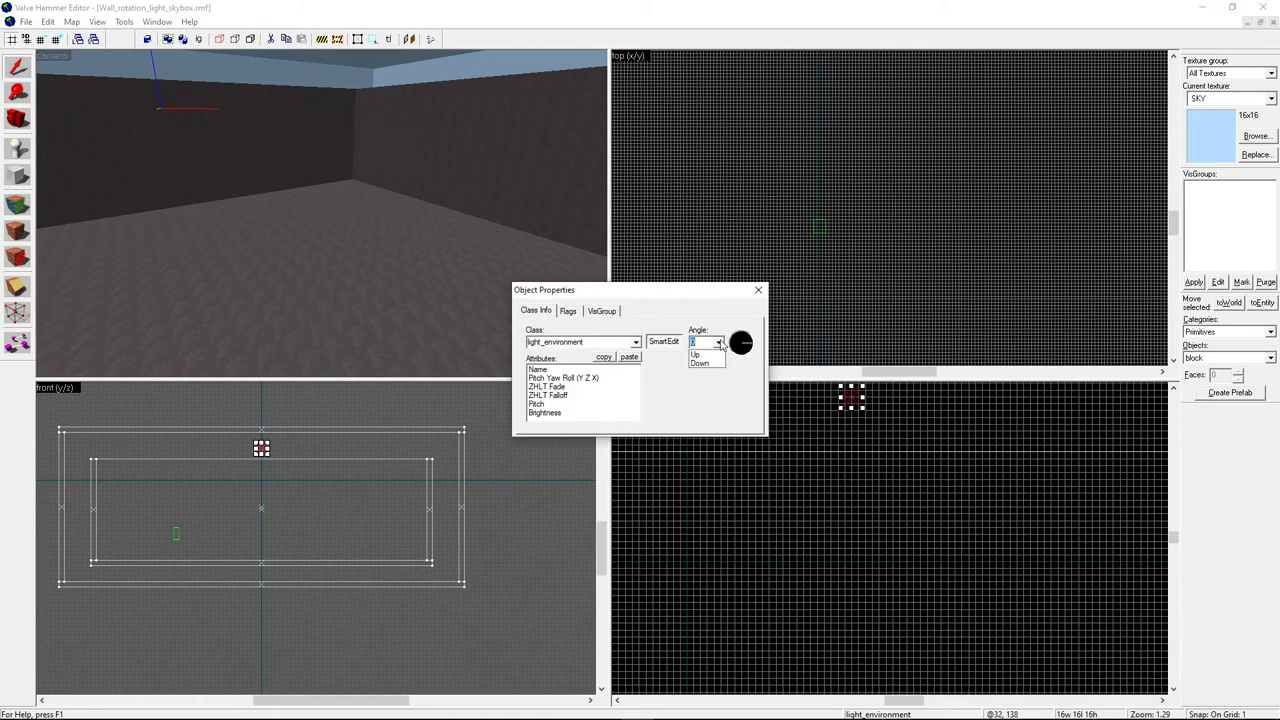
pyautogui.click(702, 362)
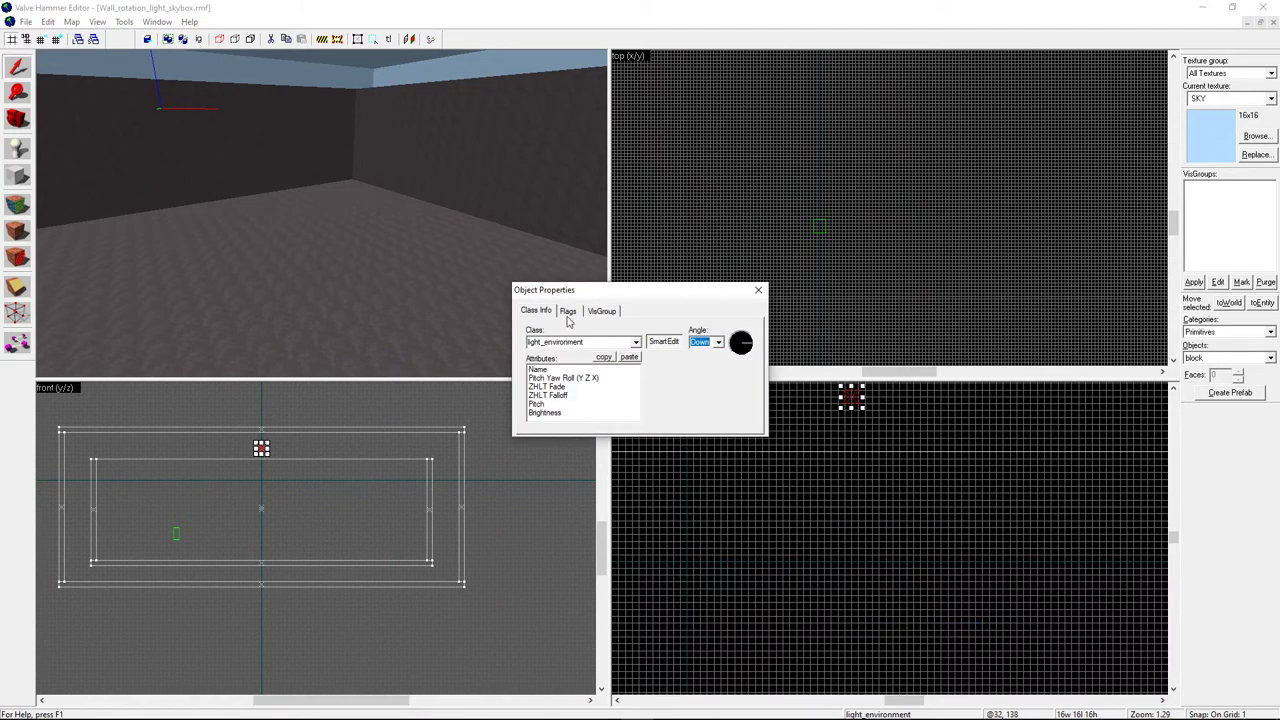
pyautogui.click(560, 418)
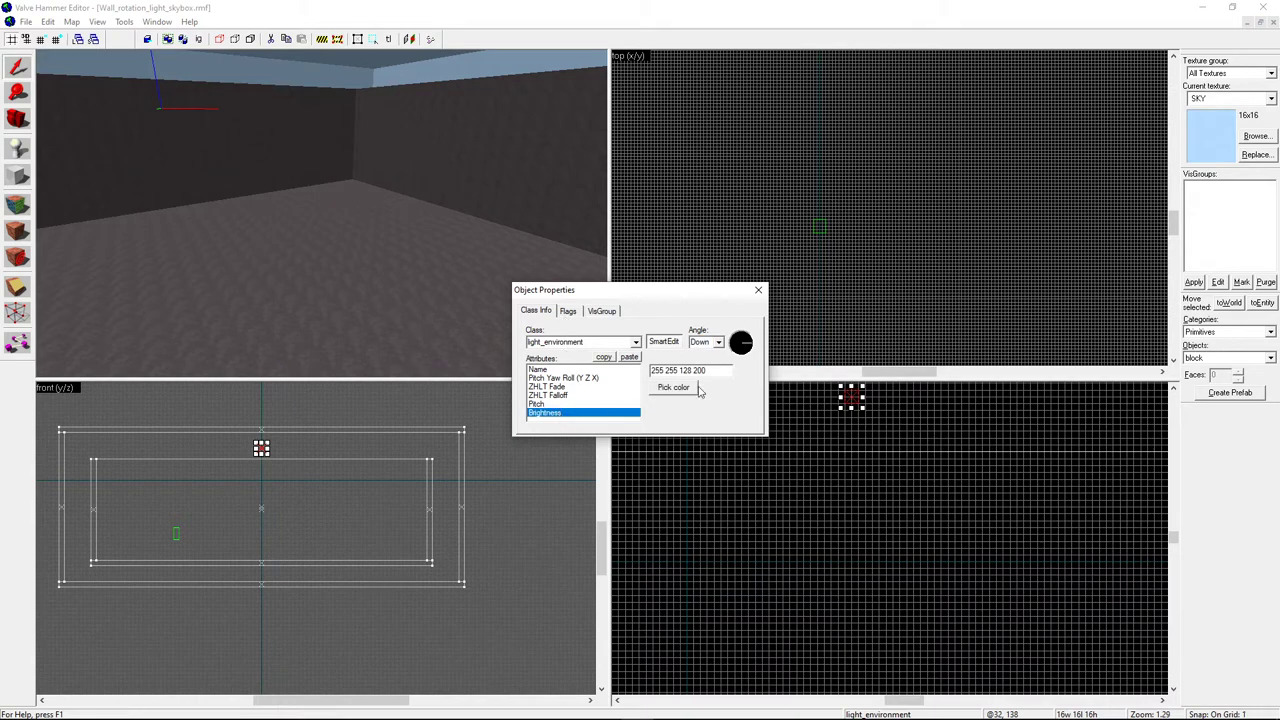
pyautogui.click(672, 390)
pyautogui.click(674, 285)
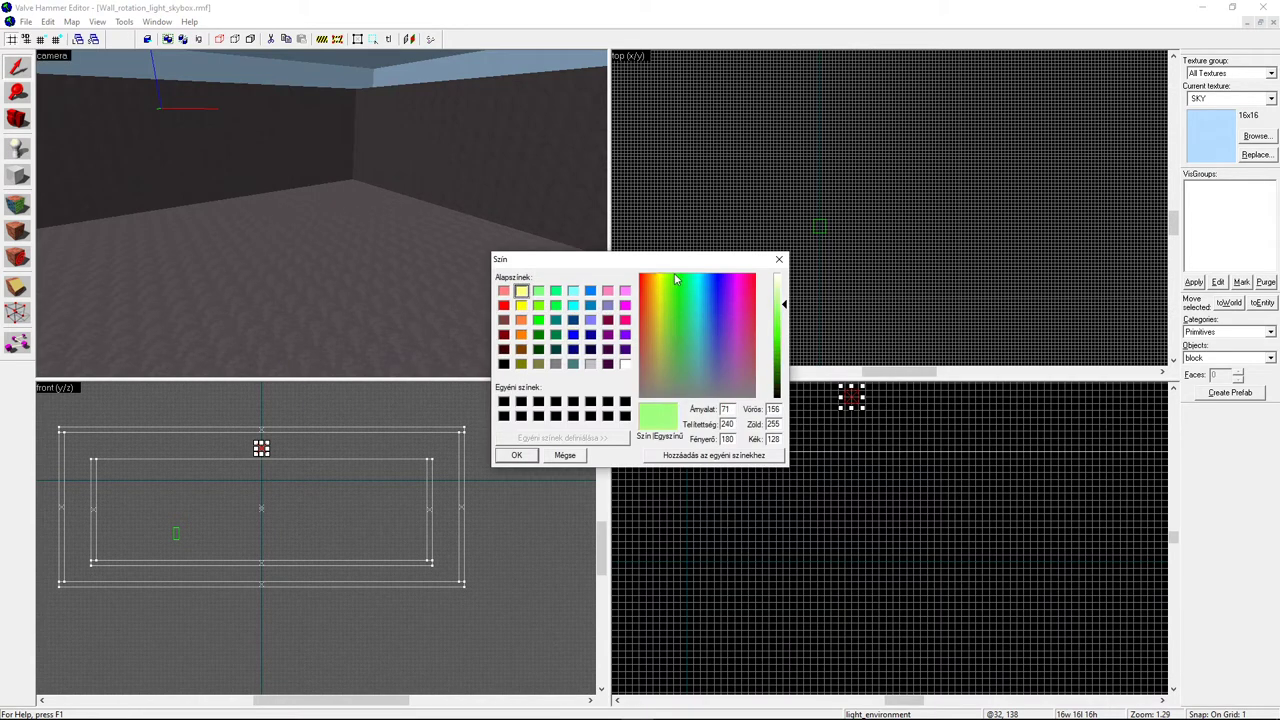
pyautogui.moveTo(780, 323); pyautogui.dragTo(784, 316)
pyautogui.click(518, 456)
pyautogui.moveTo(699, 369); pyautogui.dragTo(693, 369)
pyautogui.write('3 300')
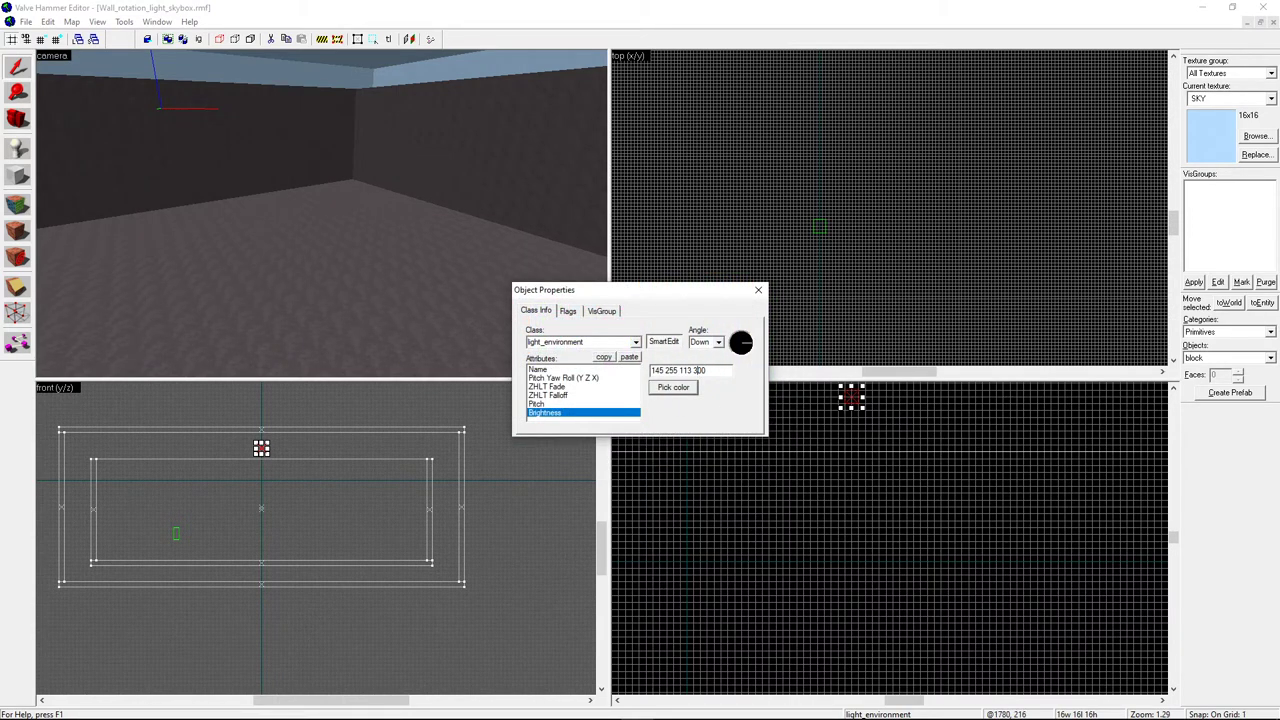
pyautogui.click(758, 290)
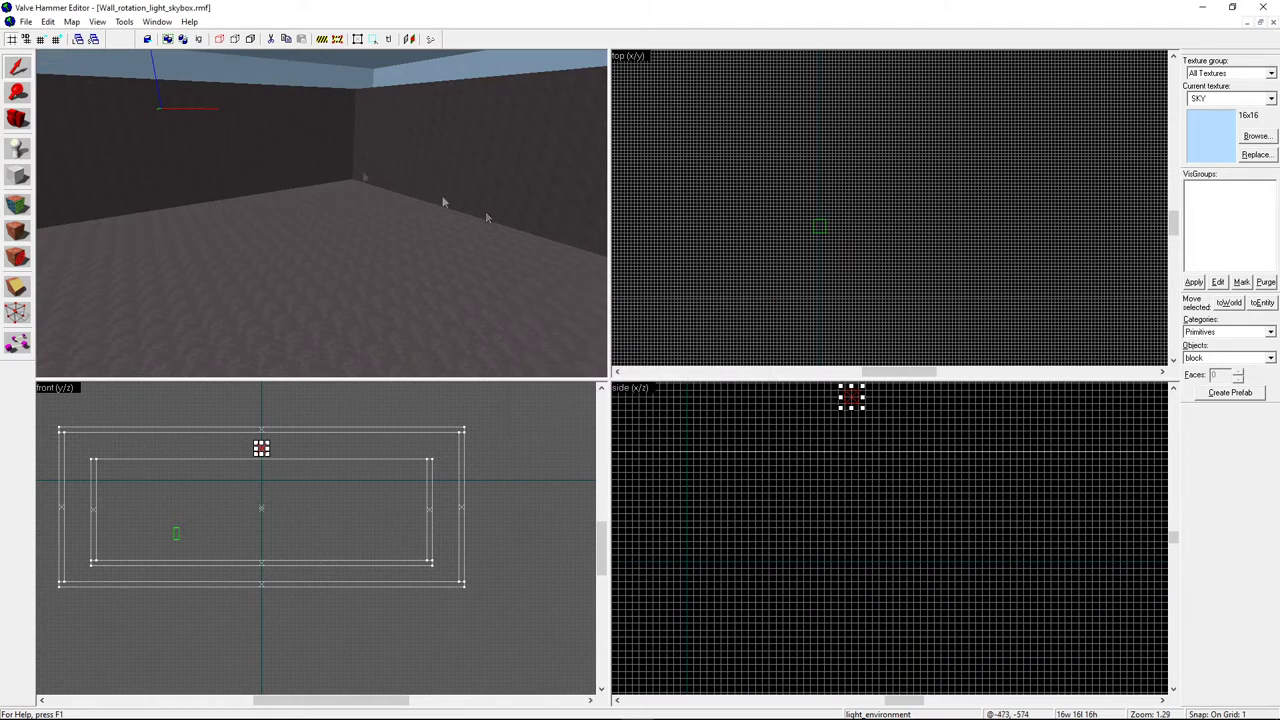
# Step: Save the map, compile it and run it in the game
pyautogui.click(26, 21)
pyautogui.click(70, 81)
pyautogui.press('F9')
pyautogui.press('Return')
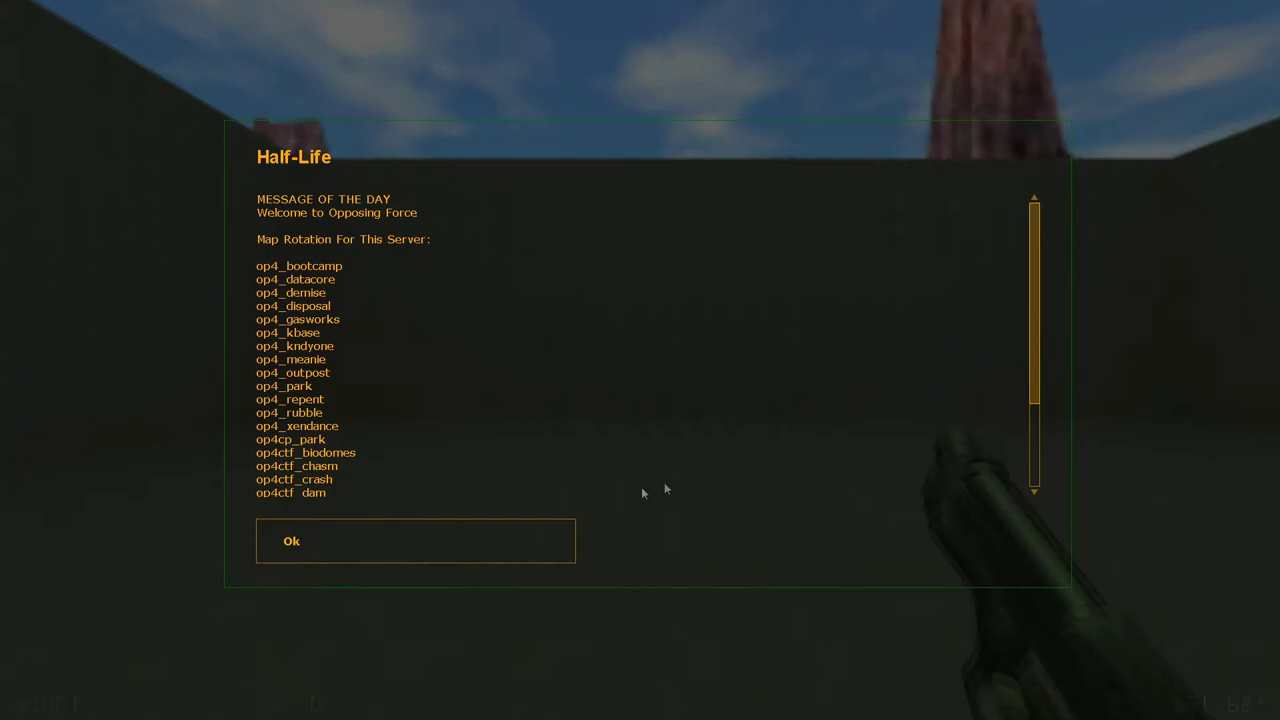
# Step: Look around the room's lighting and sky in Half-Life, and return to the map editor without the compile log
pyautogui.click(300, 541)
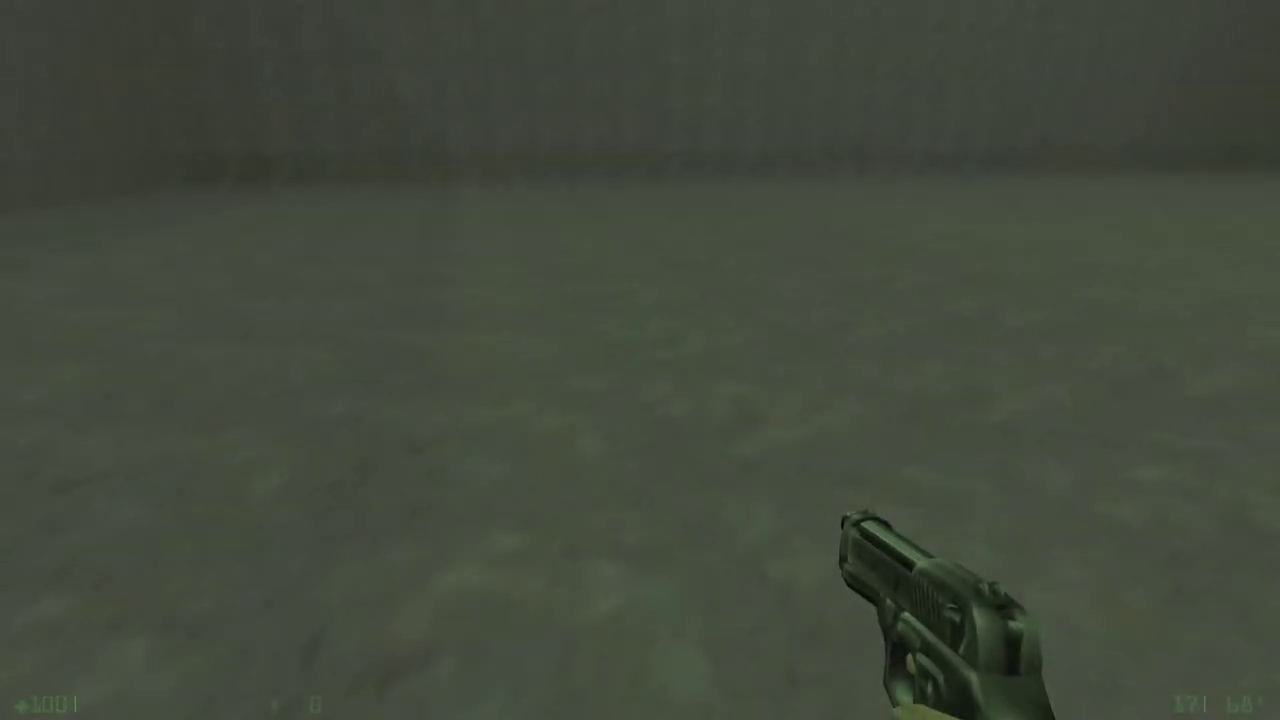
pyautogui.click(640, 362)
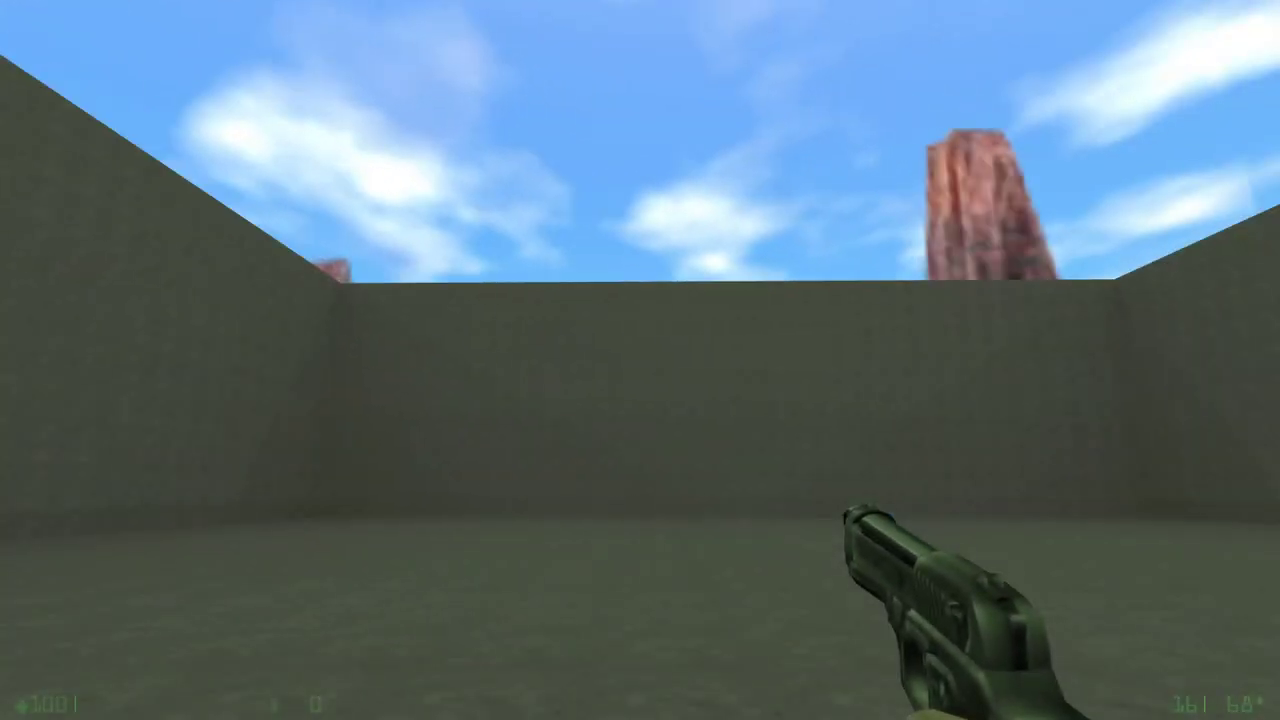
pyautogui.press('Escape')
pyautogui.click(52, 535)
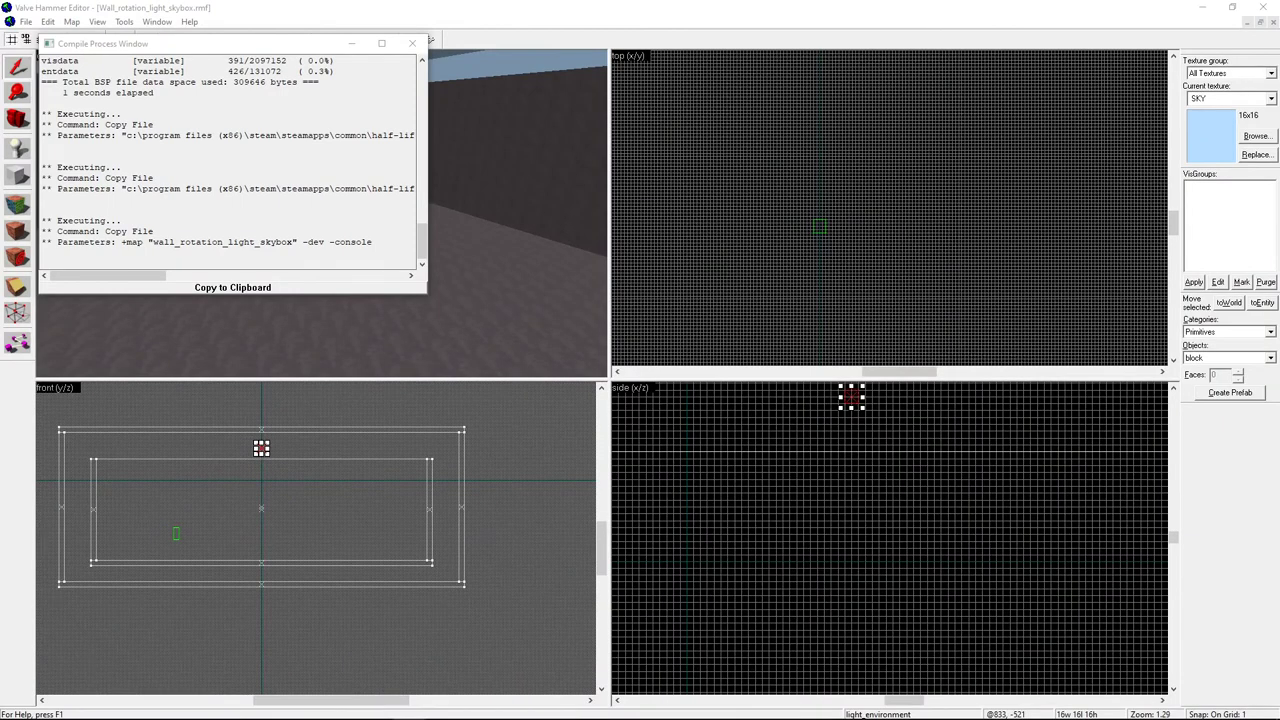
pyautogui.click(411, 43)
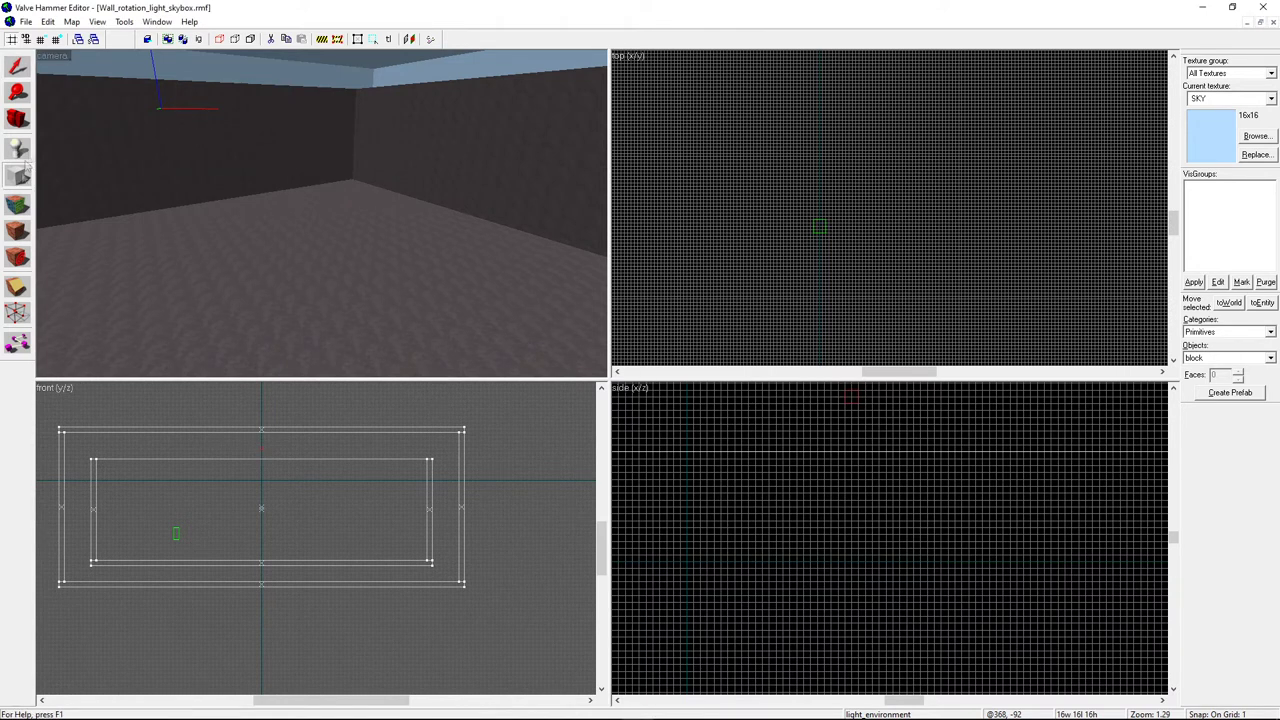
# Step: Lower the info_player_start entity so that it rests on the room's floor
pyautogui.click(18, 119)
pyautogui.moveTo(250, 160); pyautogui.dragTo(321, 214)
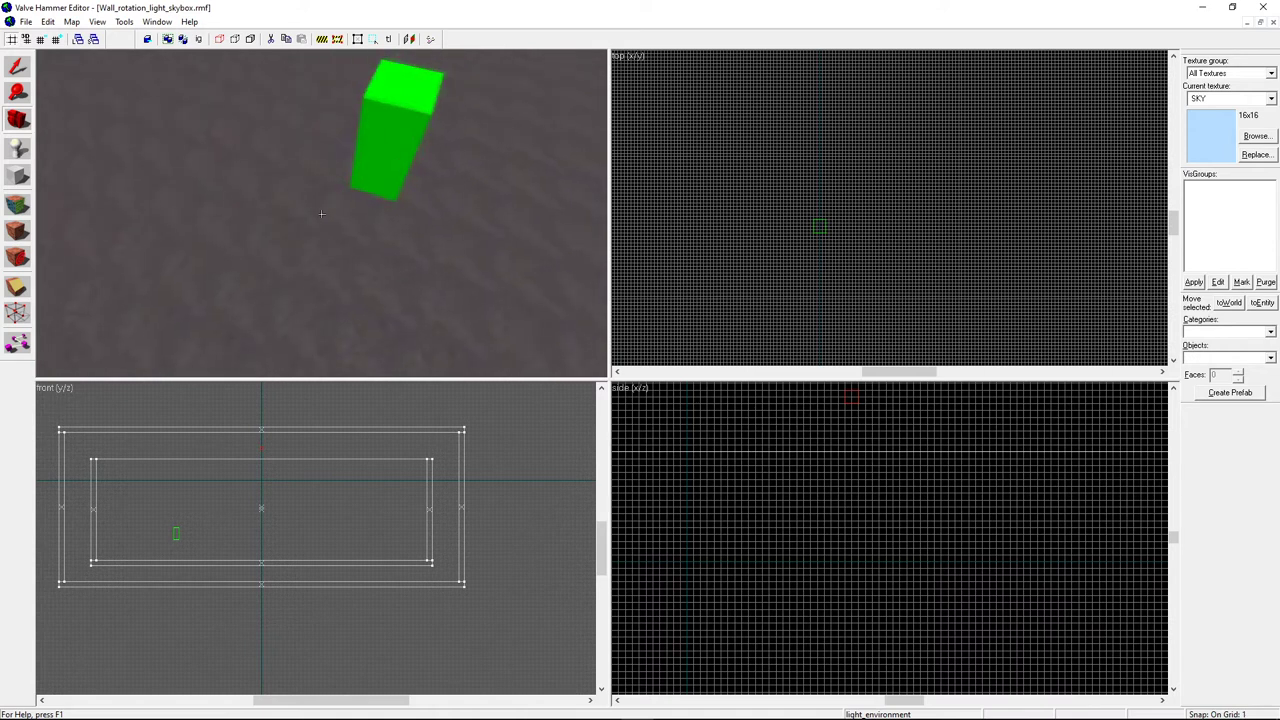
pyautogui.press('z')
pyautogui.click(20, 68)
pyautogui.click(170, 210)
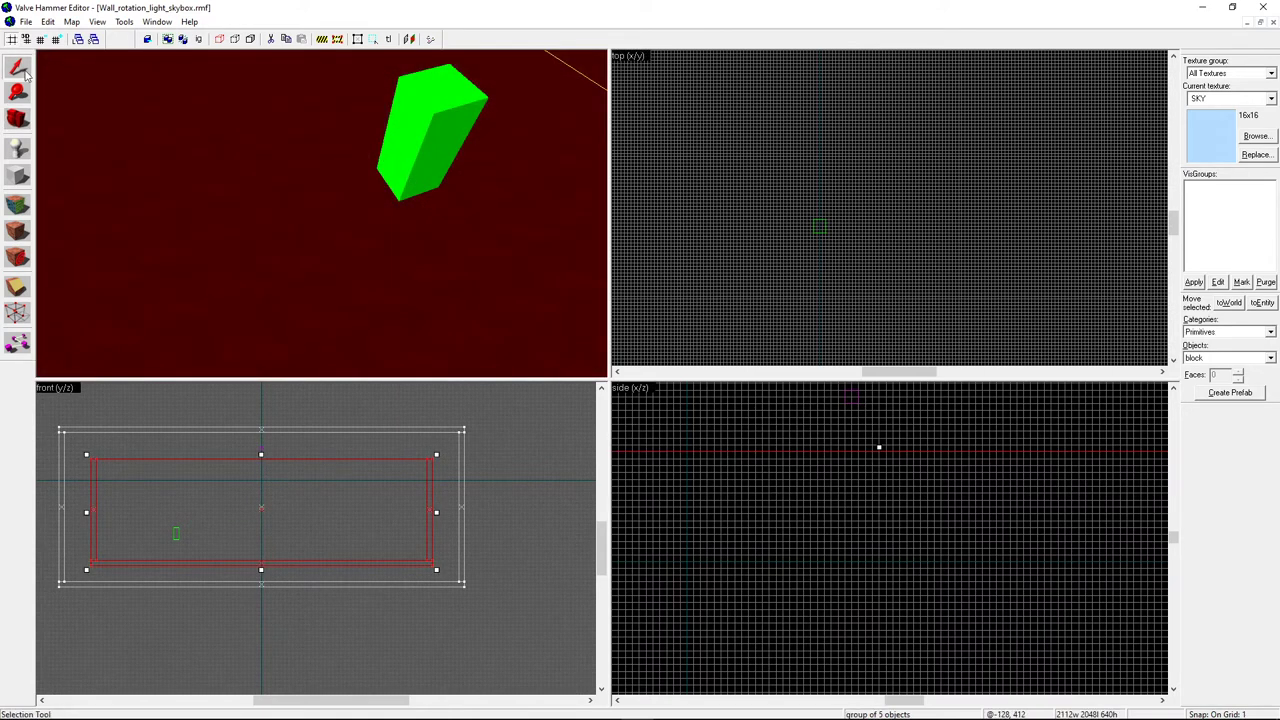
pyautogui.click(449, 140)
pyautogui.scroll(6, 170, 555)
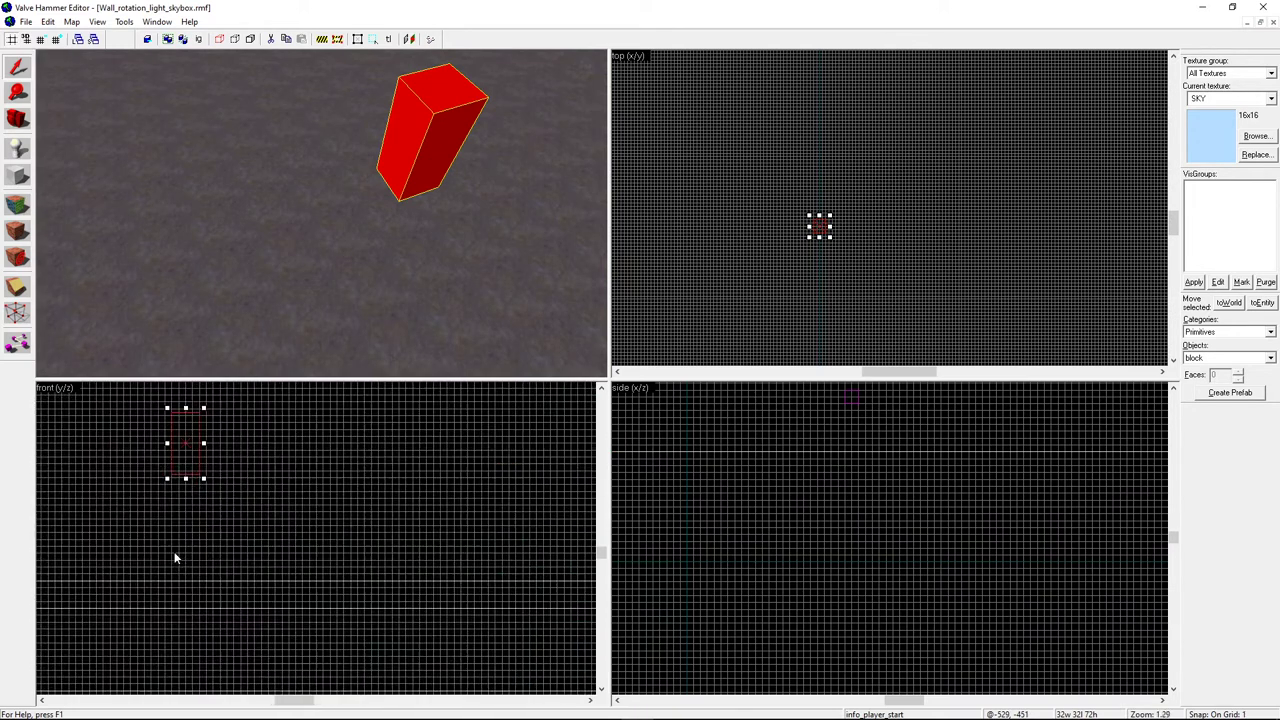
pyautogui.moveTo(186, 527); pyautogui.dragTo(181, 549)
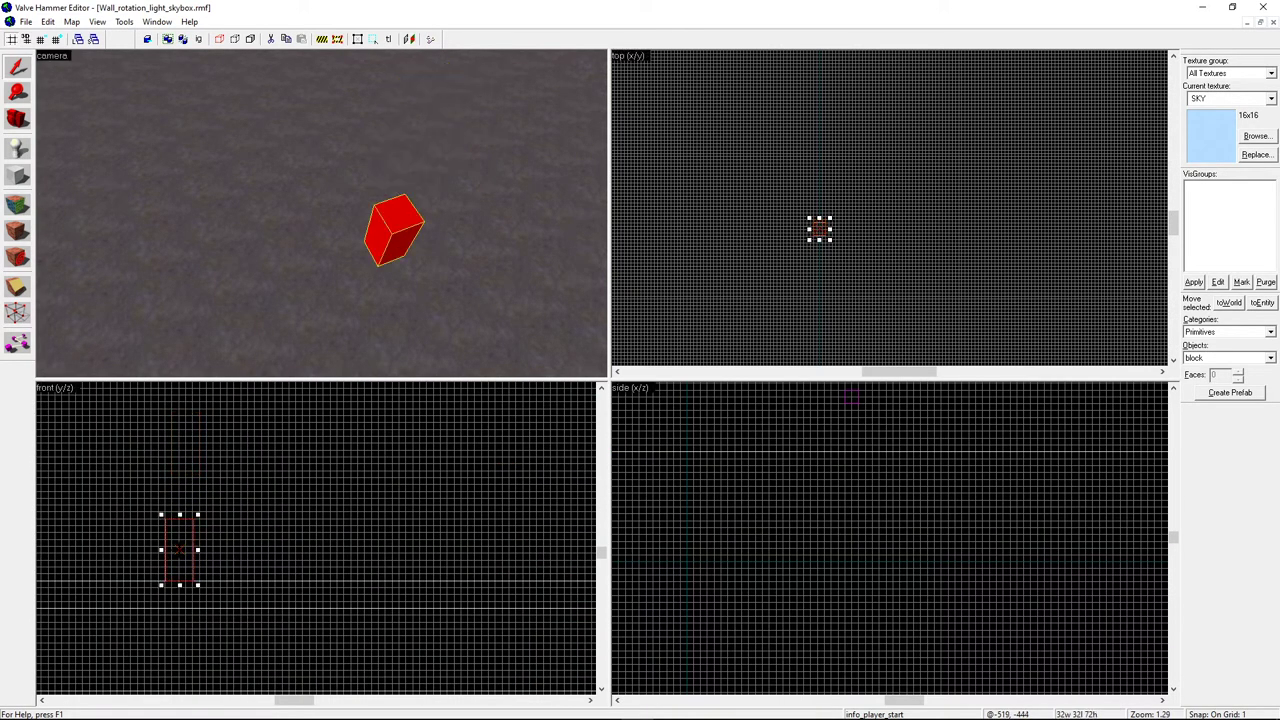
pyautogui.click(280, 526)
pyautogui.scroll(2, 182, 588)
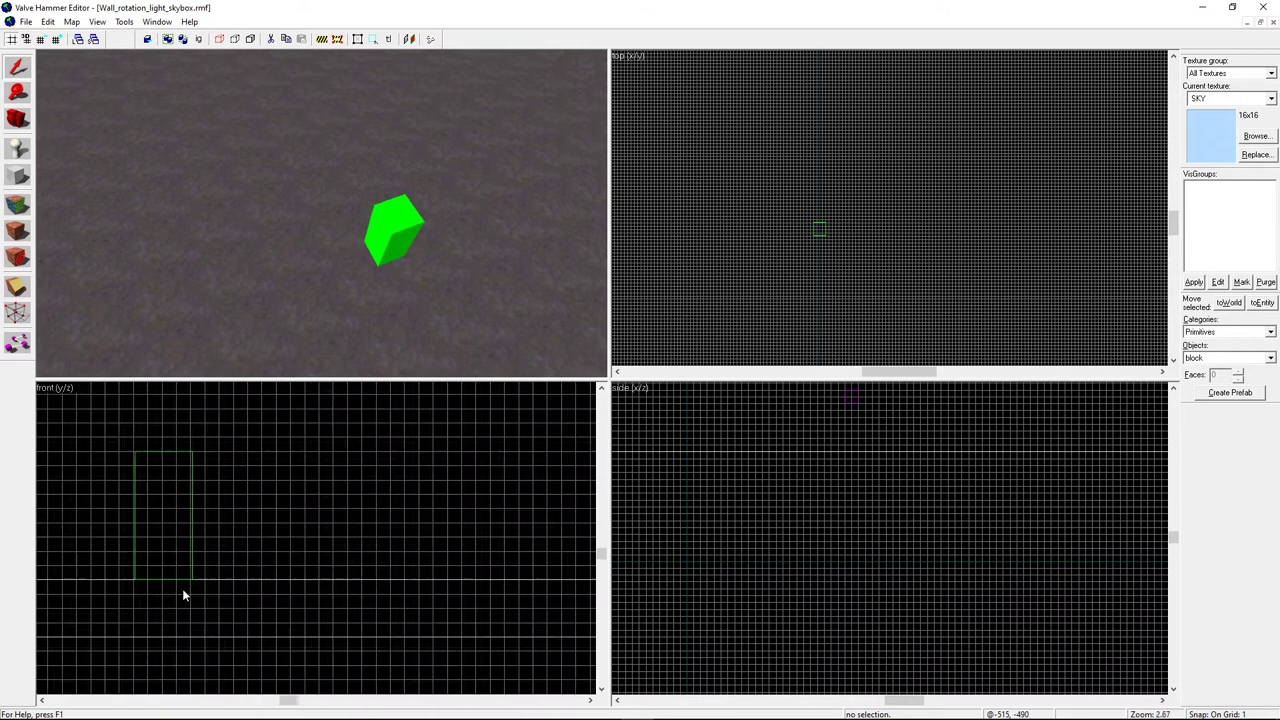
pyautogui.scroll(-3, 274, 554)
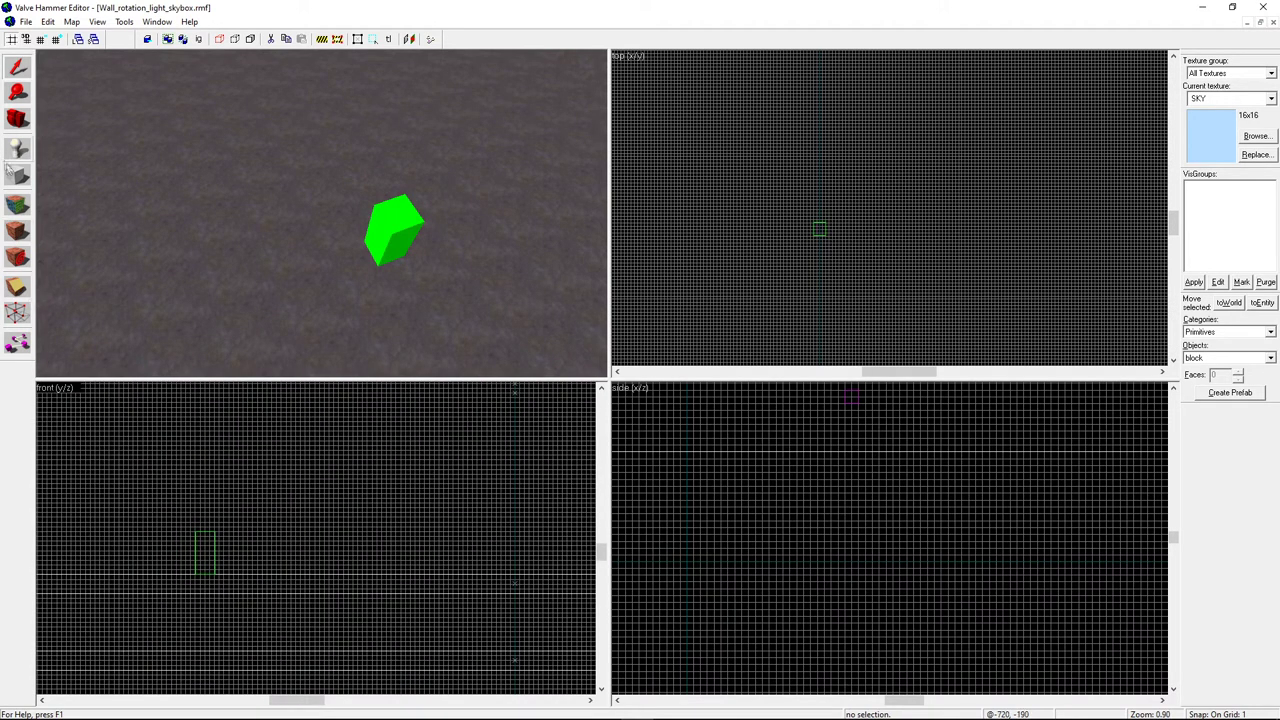
# Step: Create a STEEL-textured wall block 580 wide, 49 long and 242 high, standing on the floor near the player start
pyautogui.click(1266, 140)
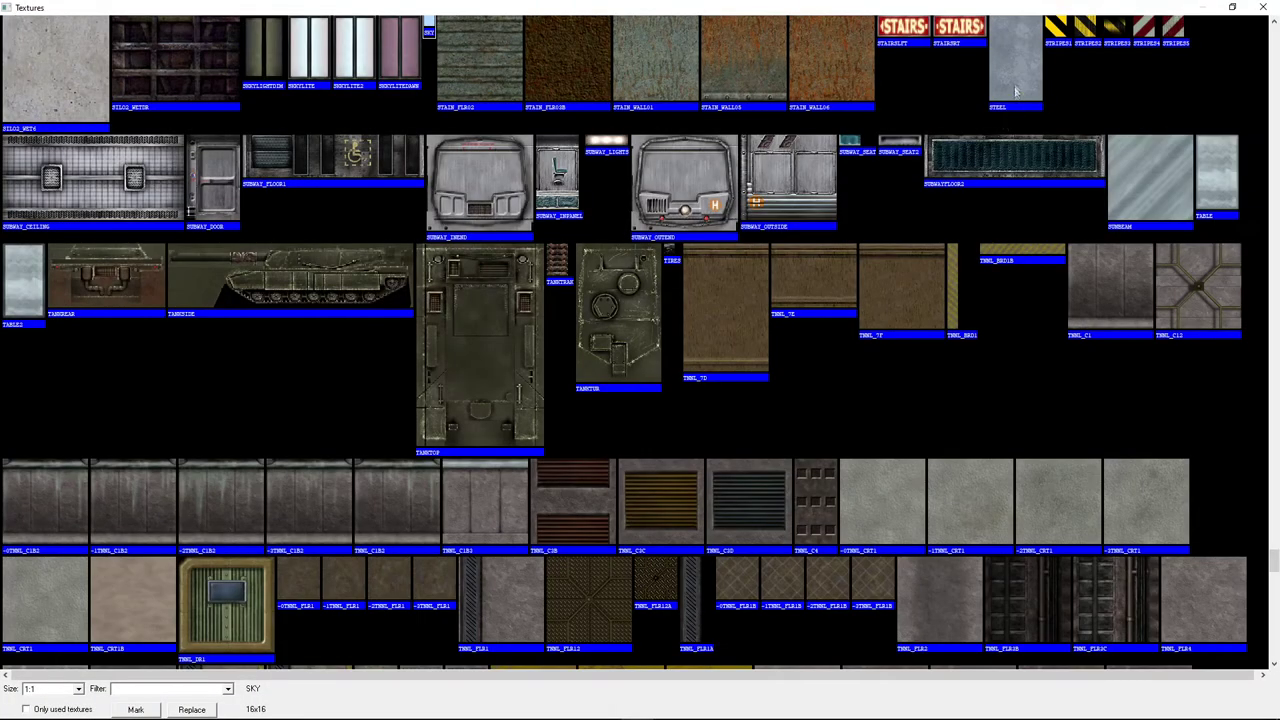
pyautogui.doubleClick(1015, 91)
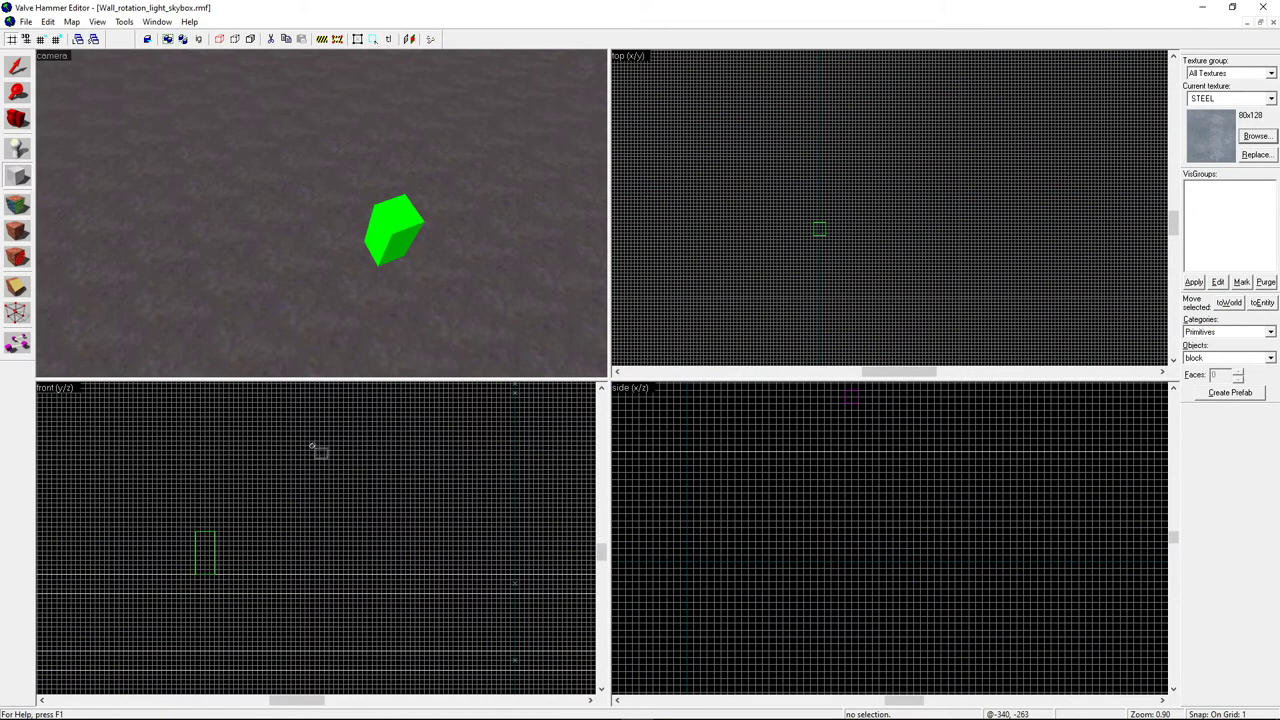
pyautogui.moveTo(708, 150); pyautogui.dragTo(952, 202)
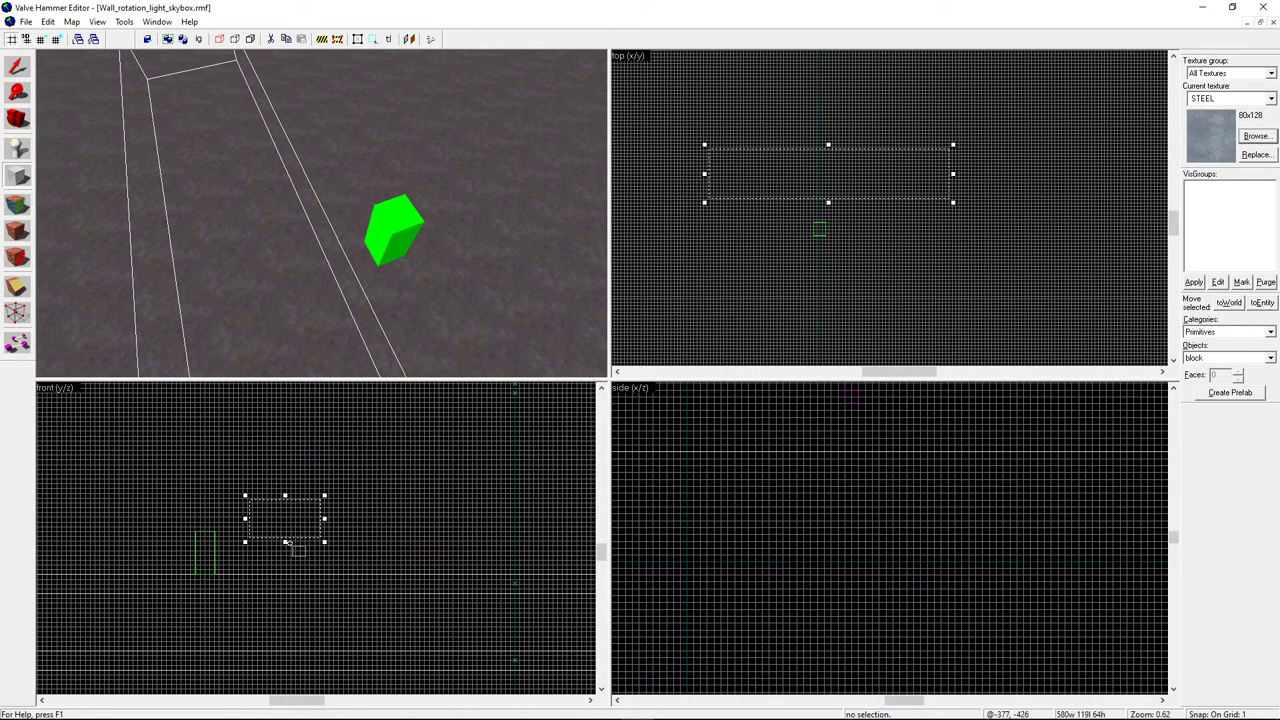
pyautogui.moveTo(244, 543); pyautogui.dragTo(291, 572)
pyautogui.moveTo(307, 495); pyautogui.dragTo(306, 426)
pyautogui.scroll(3, 306, 584)
pyautogui.moveTo(306, 566); pyautogui.dragTo(306, 568)
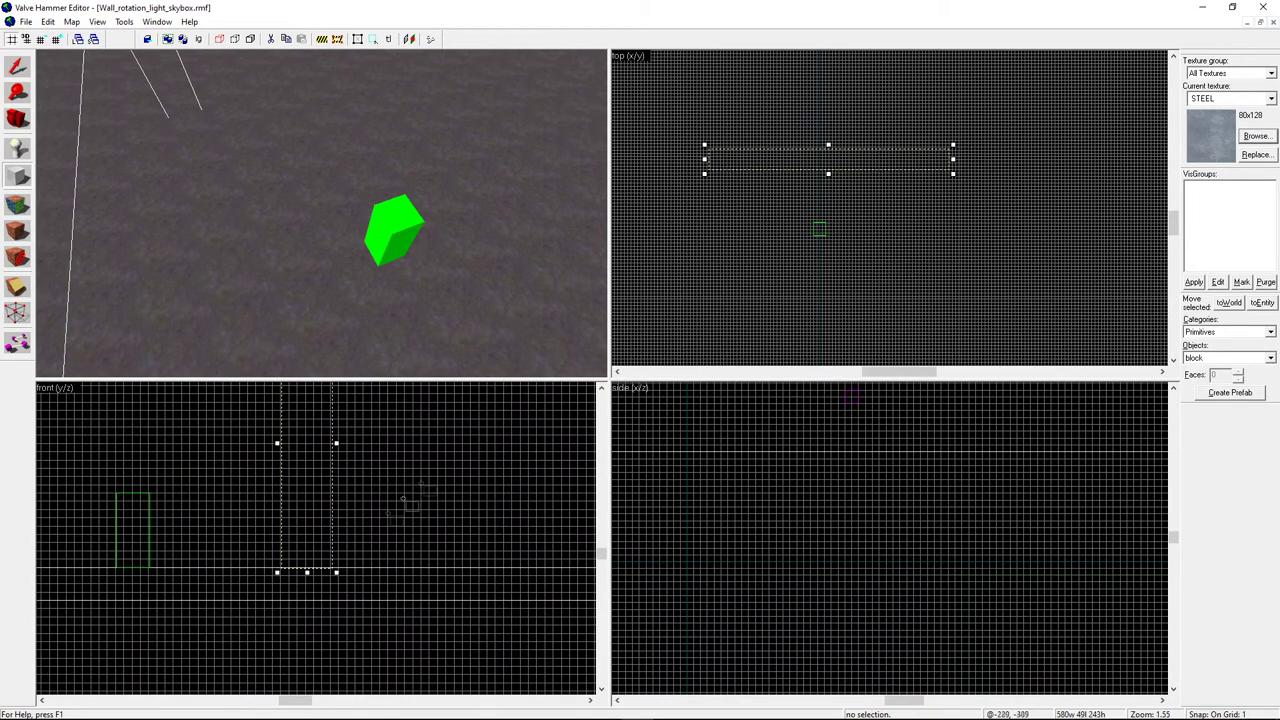
pyautogui.scroll(7, 312, 571)
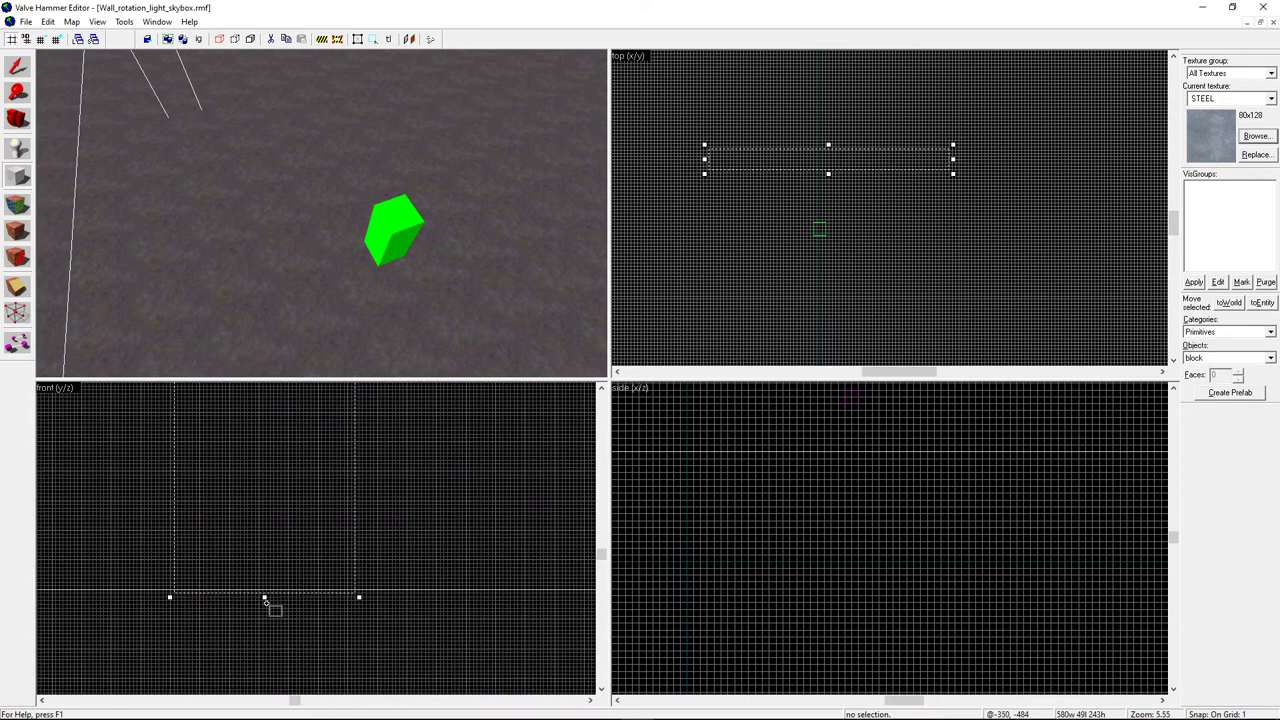
pyautogui.moveTo(263, 597); pyautogui.dragTo(264, 591)
pyautogui.click(277, 508)
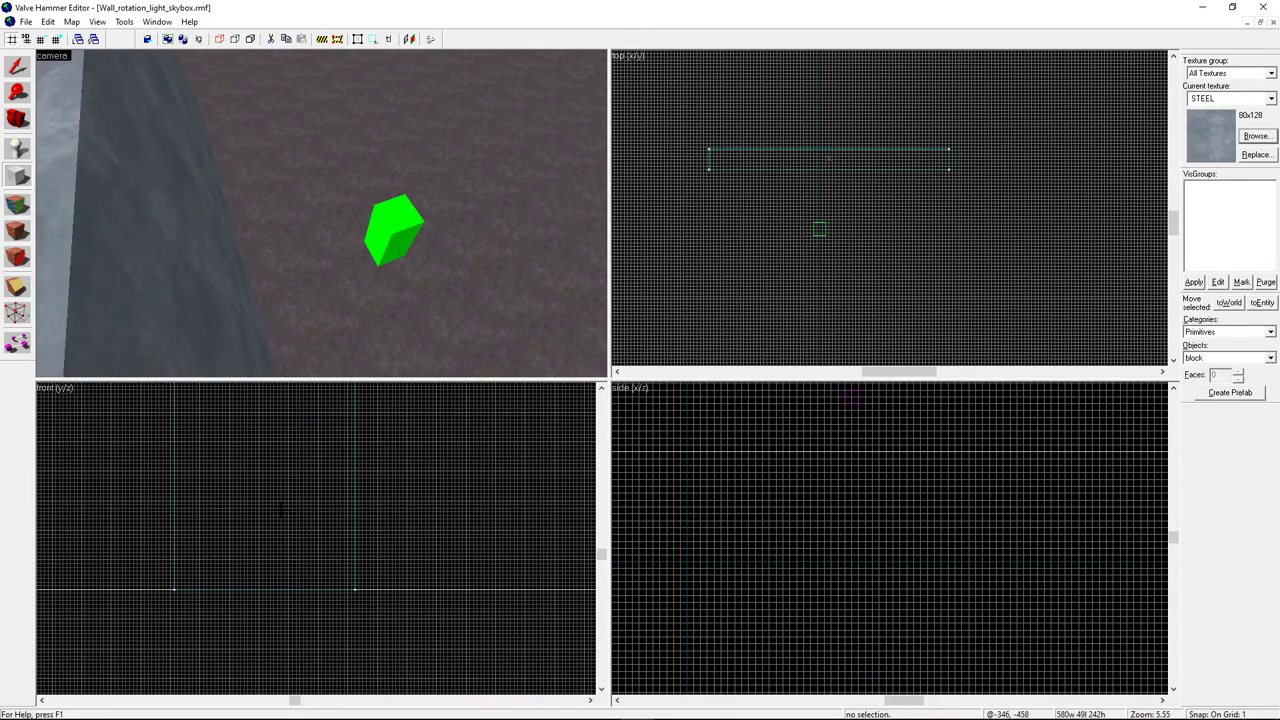
# Step: Select the STEEL wall block and rotate it about its vertical axis to a steep diagonal, turning it back to horizontal in the top view
pyautogui.scroll(-3, 194, 217)
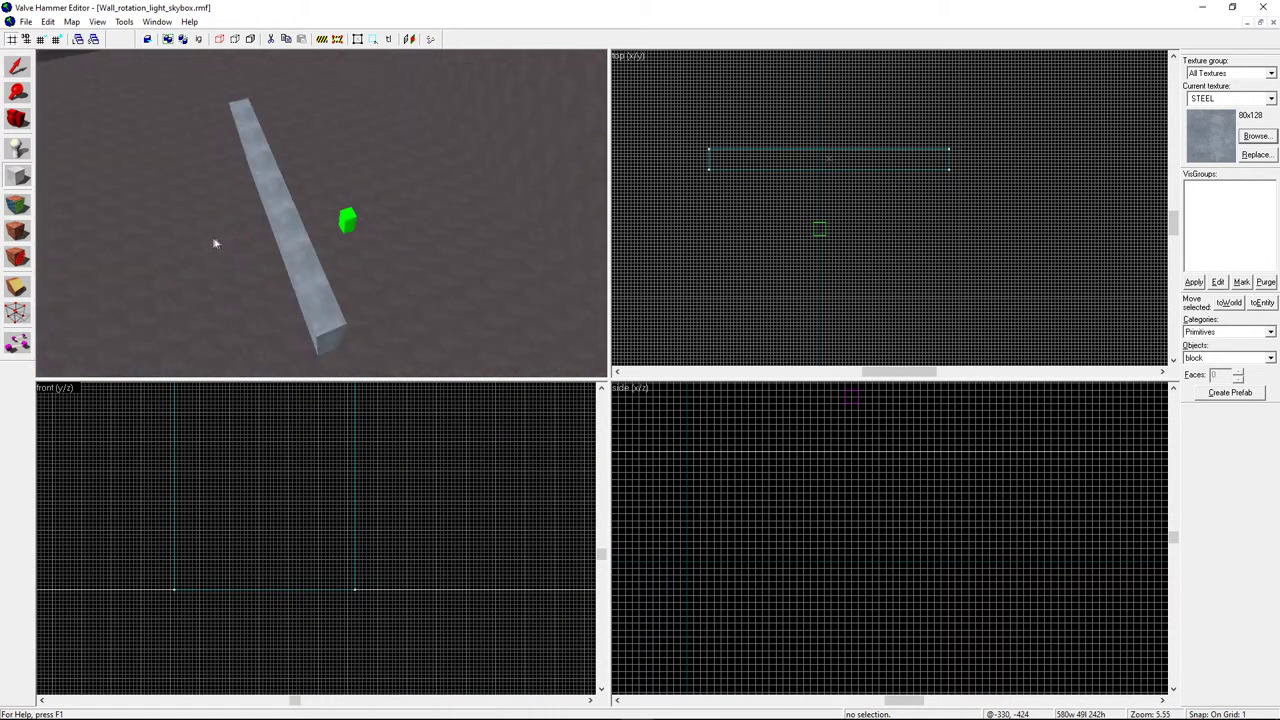
pyautogui.click(18, 118)
pyautogui.moveTo(200, 180); pyautogui.dragTo(321, 214)
pyautogui.click(17, 66)
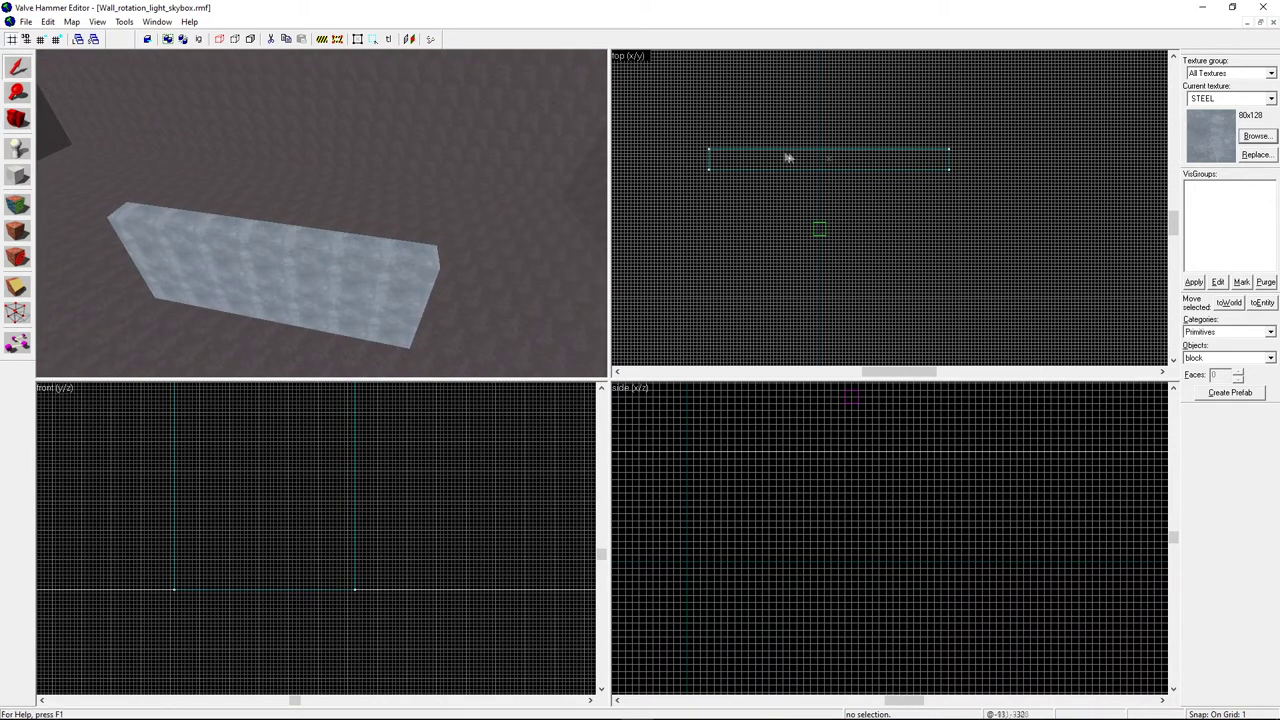
pyautogui.click(371, 271)
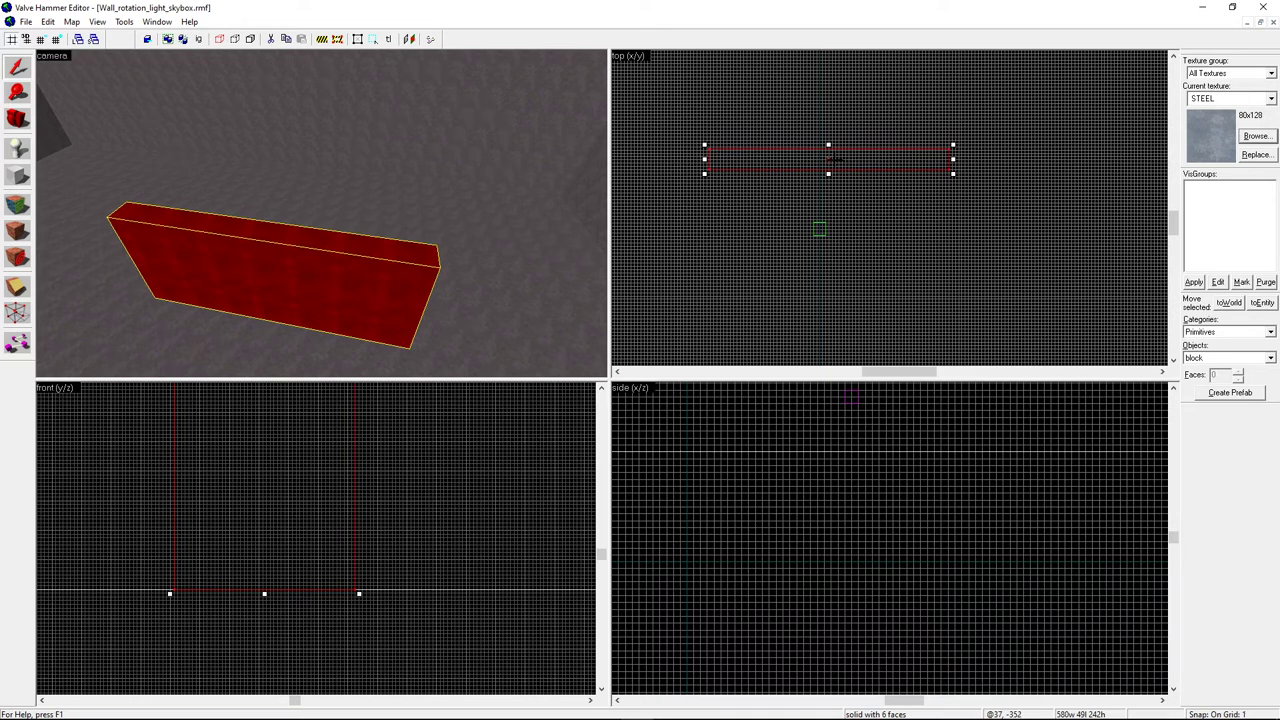
pyautogui.click(835, 158)
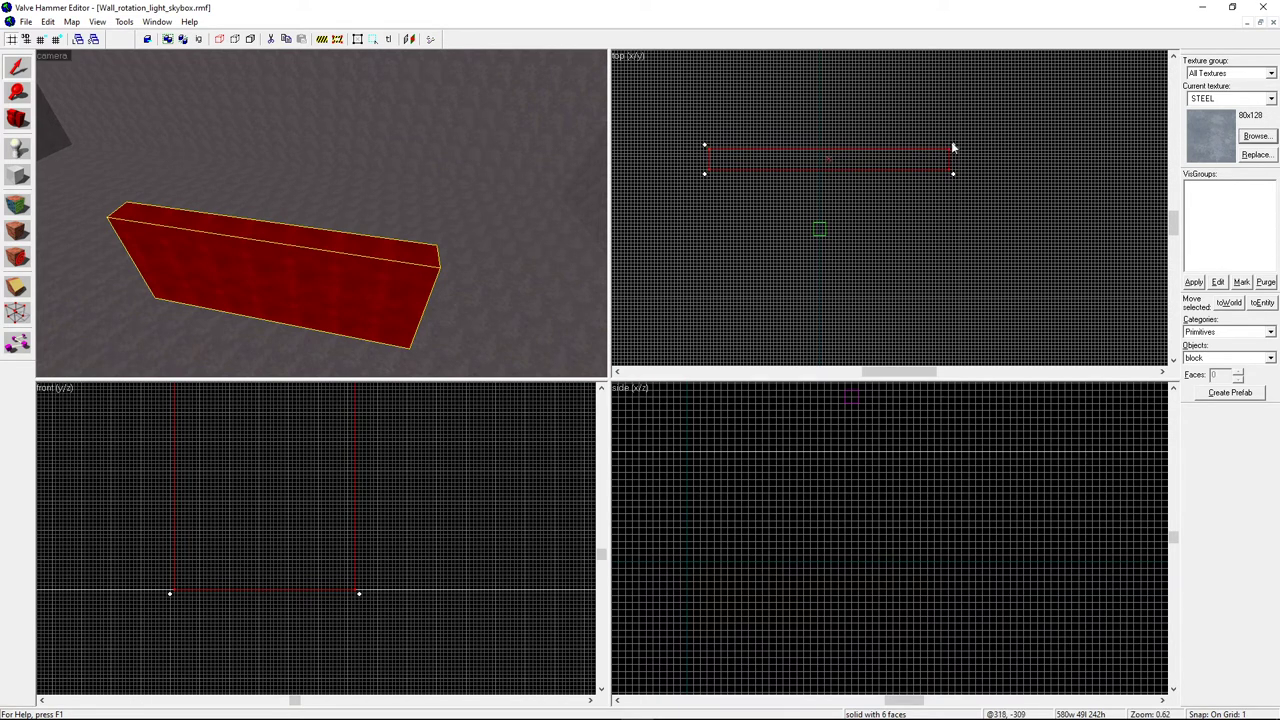
pyautogui.moveTo(952, 147); pyautogui.dragTo(932, 222)
pyautogui.moveTo(872, 250)
pyautogui.mouseDown()
pyautogui.moveTo(790, 300)
pyautogui.moveTo(731, 291)
pyautogui.moveTo(694, 154)
pyautogui.moveTo(700, 129)
pyautogui.mouseUp()
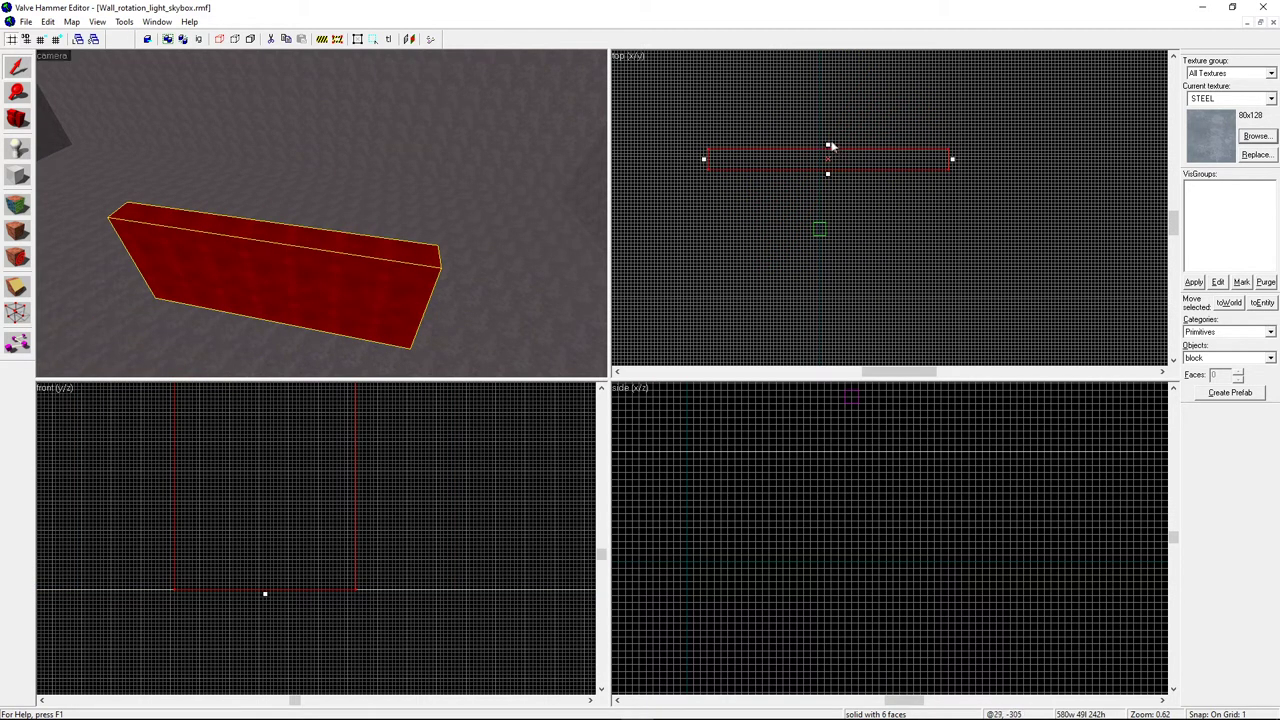
# Step: Skew the wall along its length and across its thickness in the top view, to about 715 wide and 130 long
pyautogui.moveTo(827, 146); pyautogui.dragTo(991, 136)
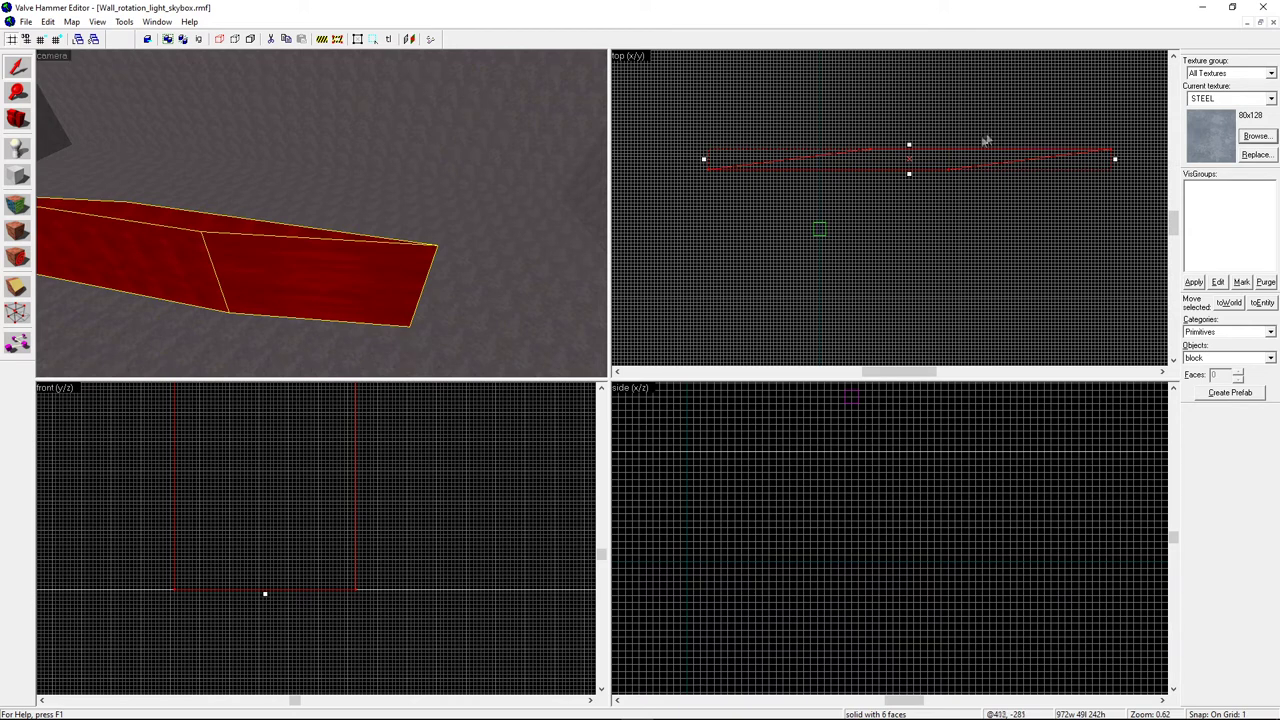
pyautogui.moveTo(911, 177); pyautogui.dragTo(909, 176)
pyautogui.moveTo(704, 158); pyautogui.dragTo(704, 197)
pyautogui.moveTo(908, 146); pyautogui.dragTo(804, 128)
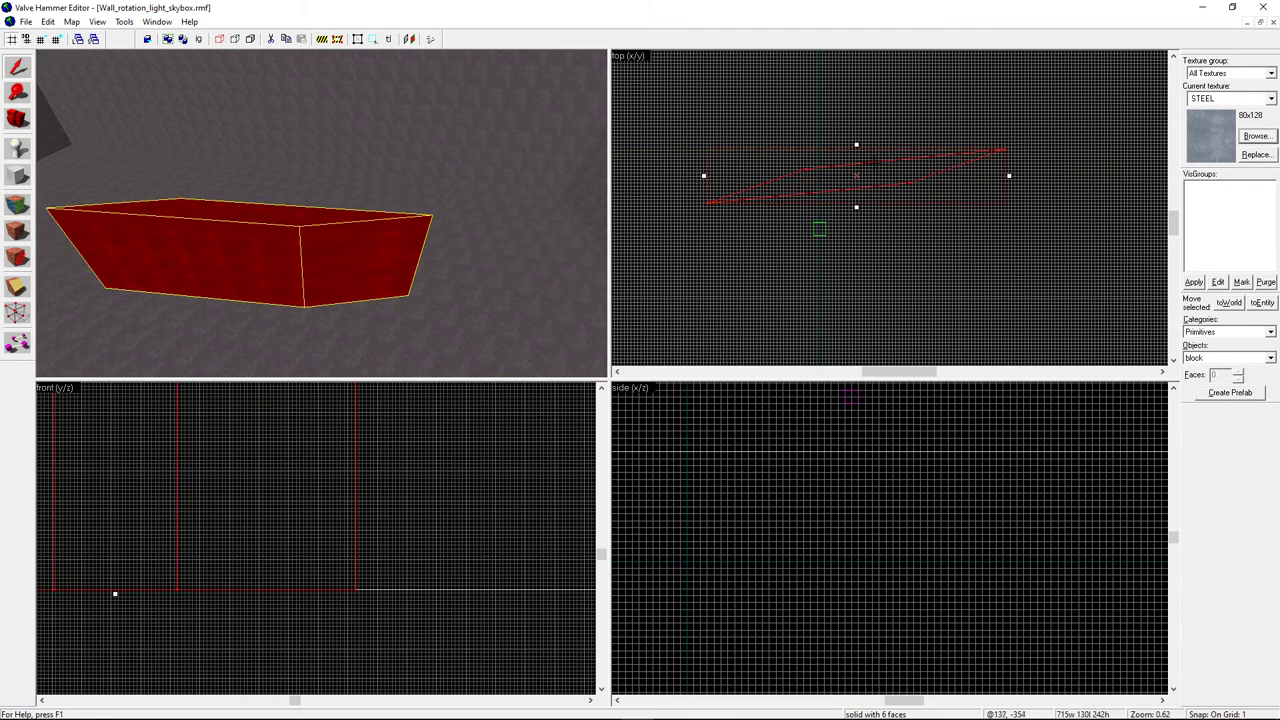
# Step: Resize the skewed wall in the top view to about 370 wide and 305 long
pyautogui.moveTo(704, 145); pyautogui.dragTo(697, 100)
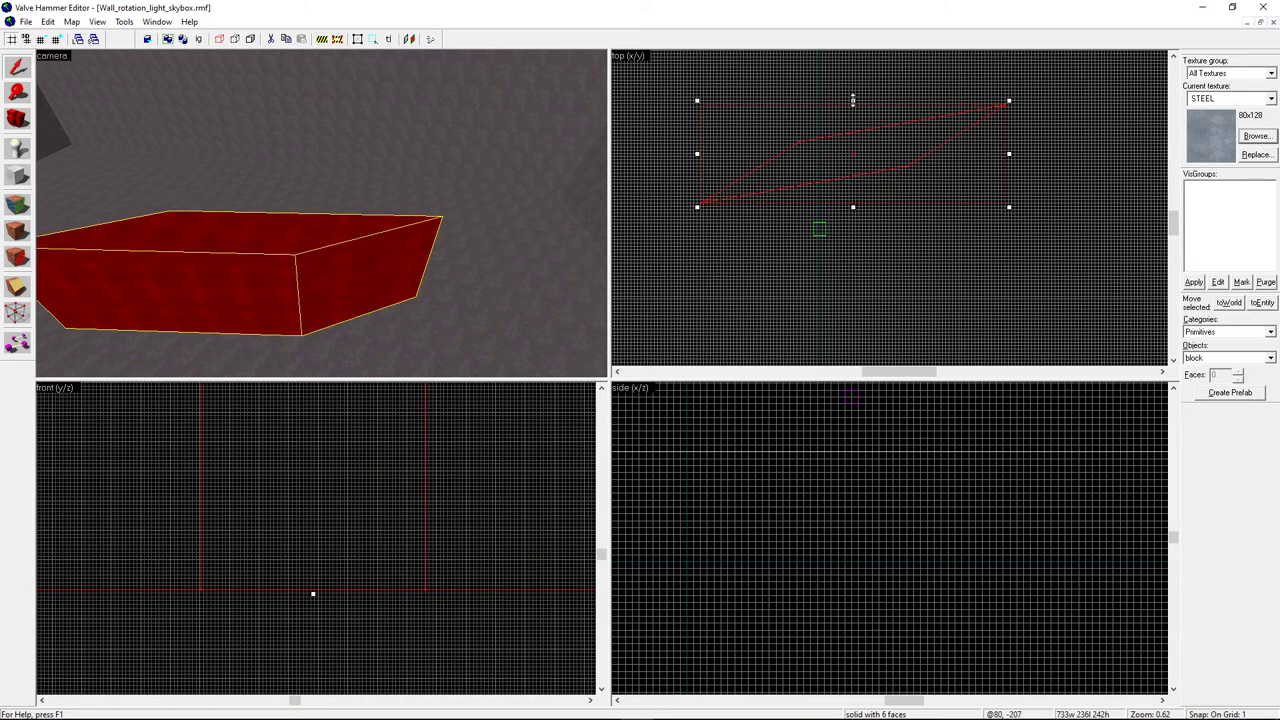
pyautogui.moveTo(853, 100); pyautogui.dragTo(855, 72)
pyautogui.moveTo(1010, 141); pyautogui.dragTo(945, 141)
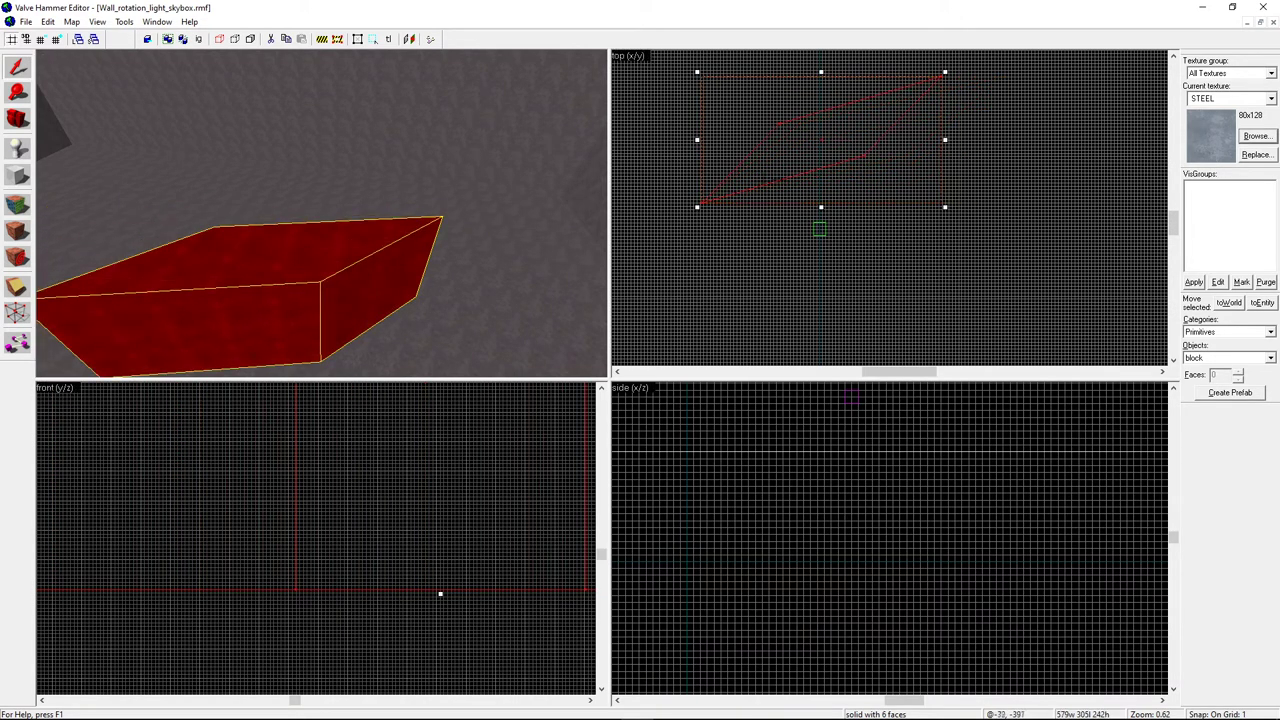
pyautogui.moveTo(698, 141); pyautogui.dragTo(785, 141)
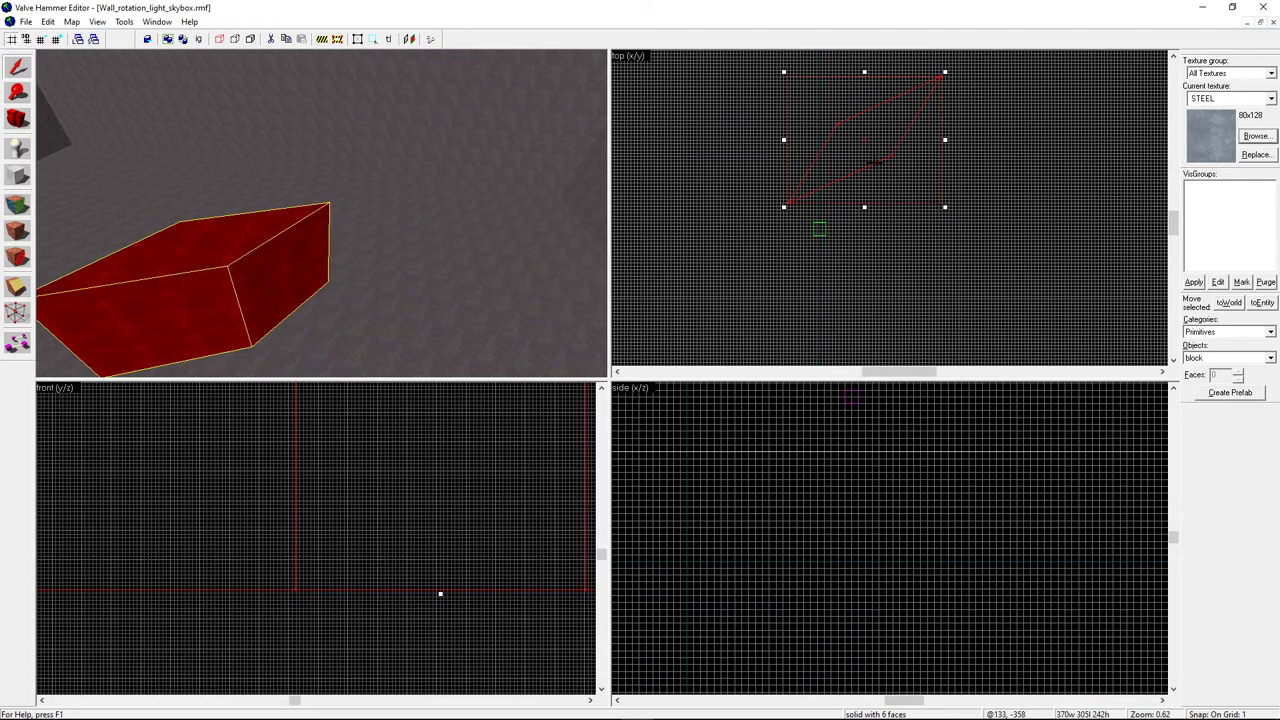
# Step: Undo the wall's resizing, skewing and rotation, and select the restored wall block
pyautogui.hotkey('ctrl', 'z')
pyautogui.hotkey('ctrl', 'z')
pyautogui.hotkey('ctrl', 'z')
pyautogui.hotkey('ctrl', 'z')
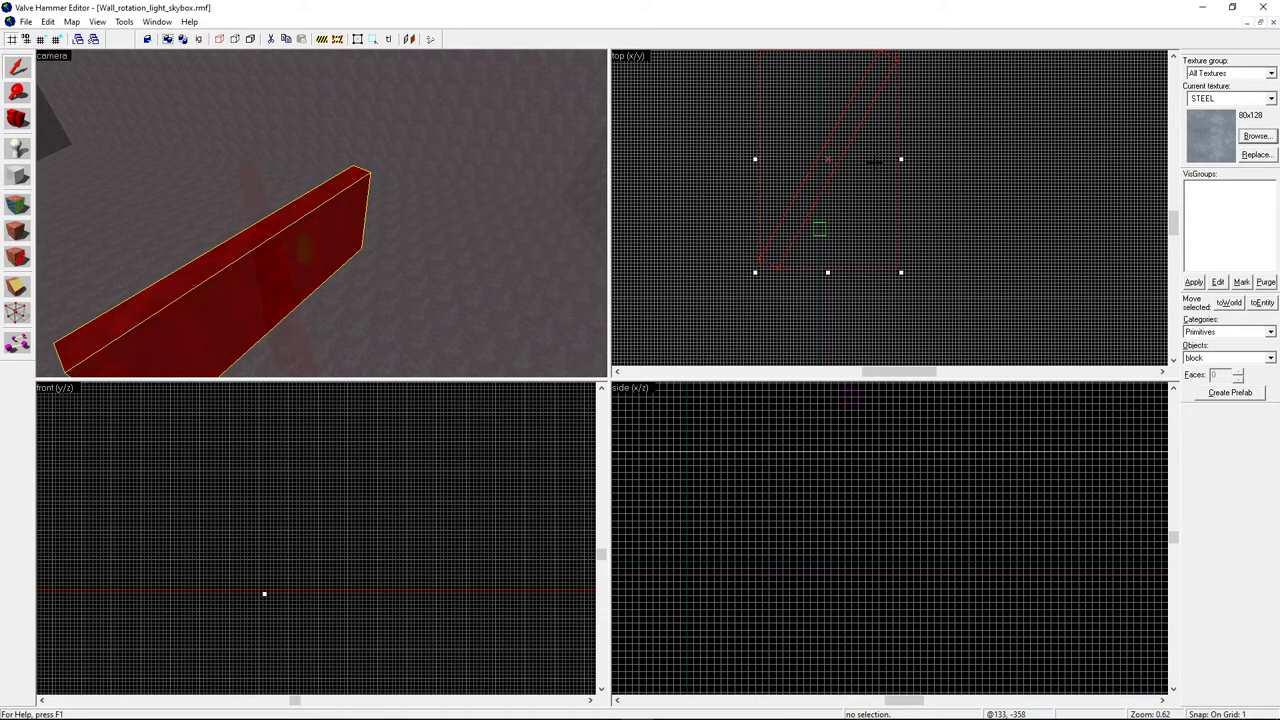
pyautogui.hotkey('ctrl', 'z')
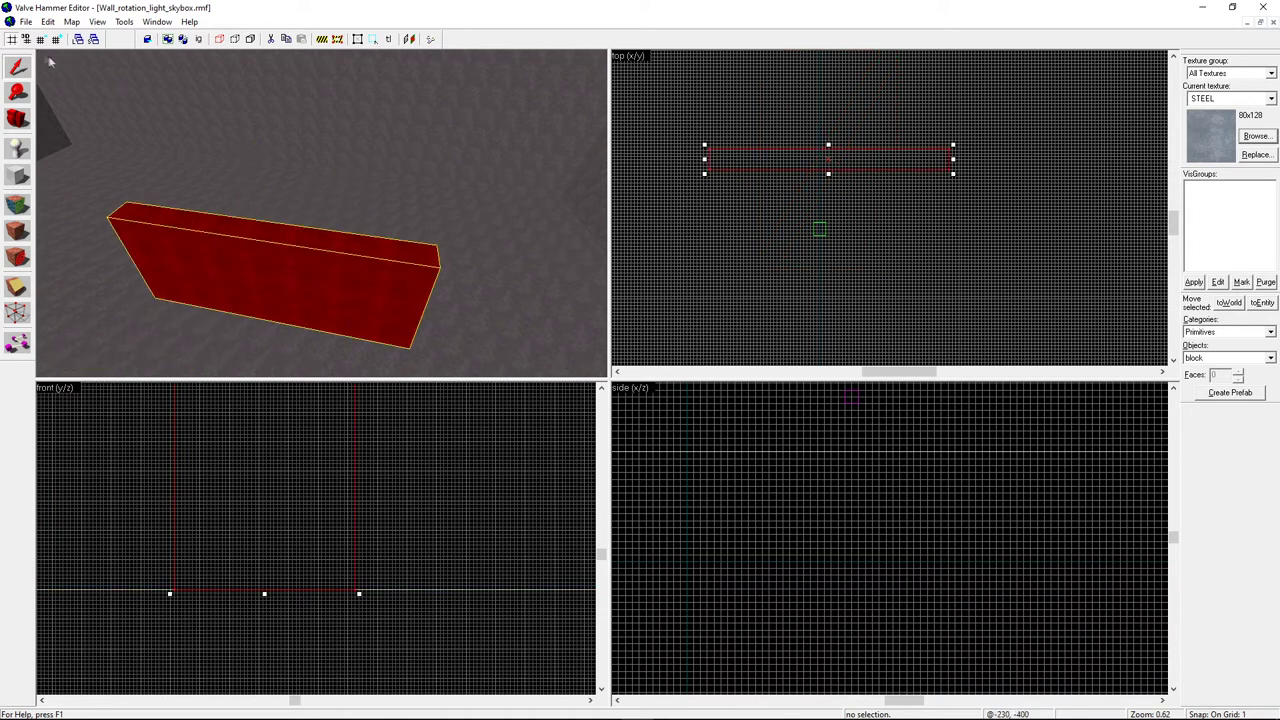
pyautogui.click(248, 162)
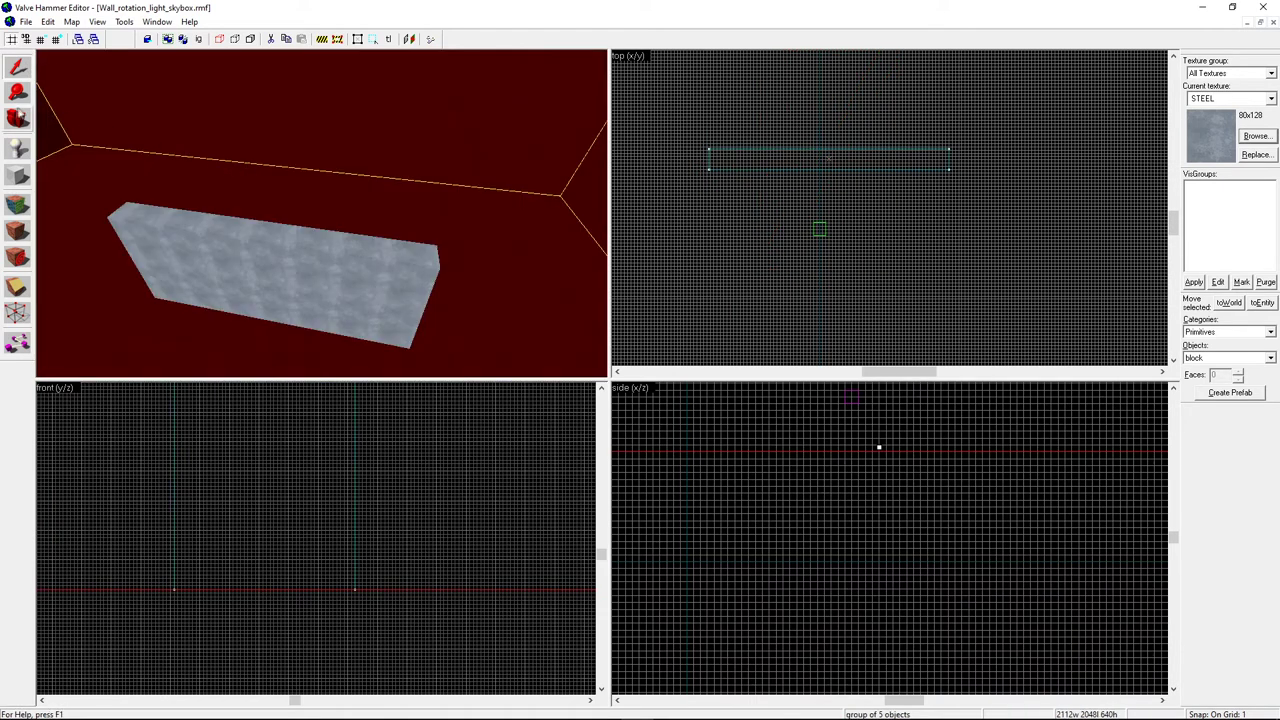
pyautogui.click(191, 266)
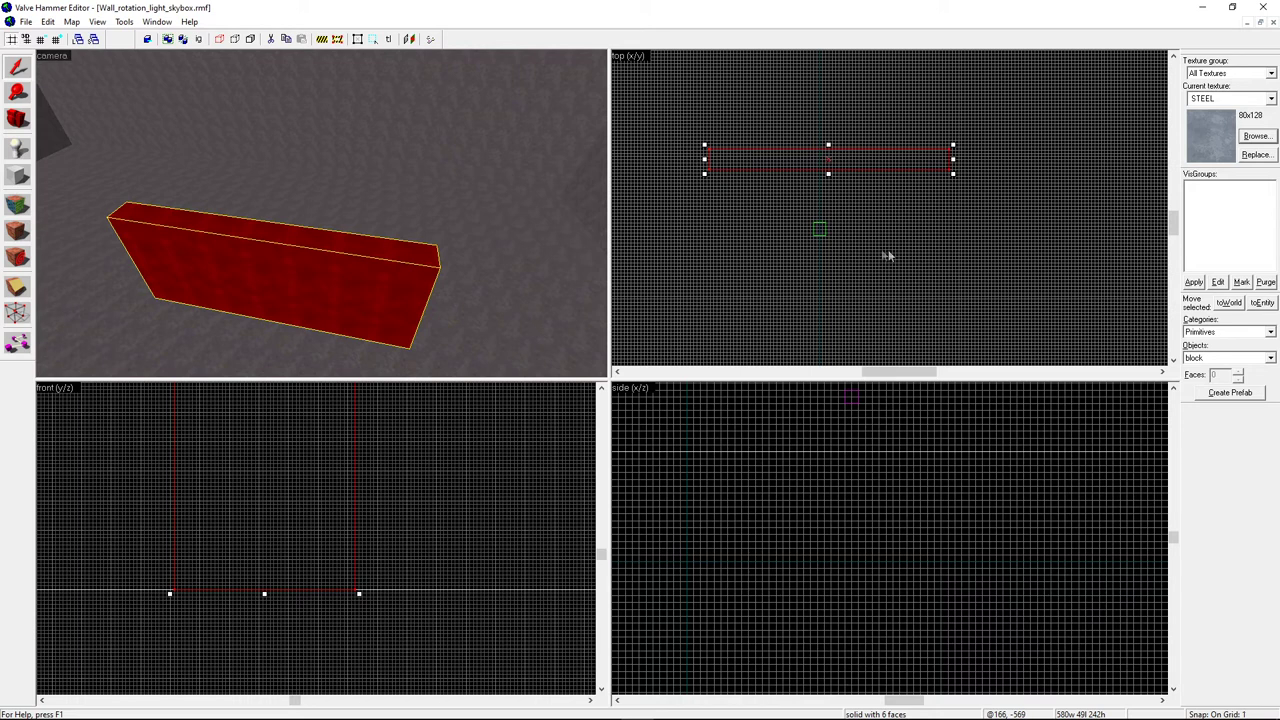
# Step: Save the map with the steel wall, compile it with the Half-Life (full) configuration and run it in the game
pyautogui.click(25, 21)
pyautogui.click(46, 81)
pyautogui.press('F9')
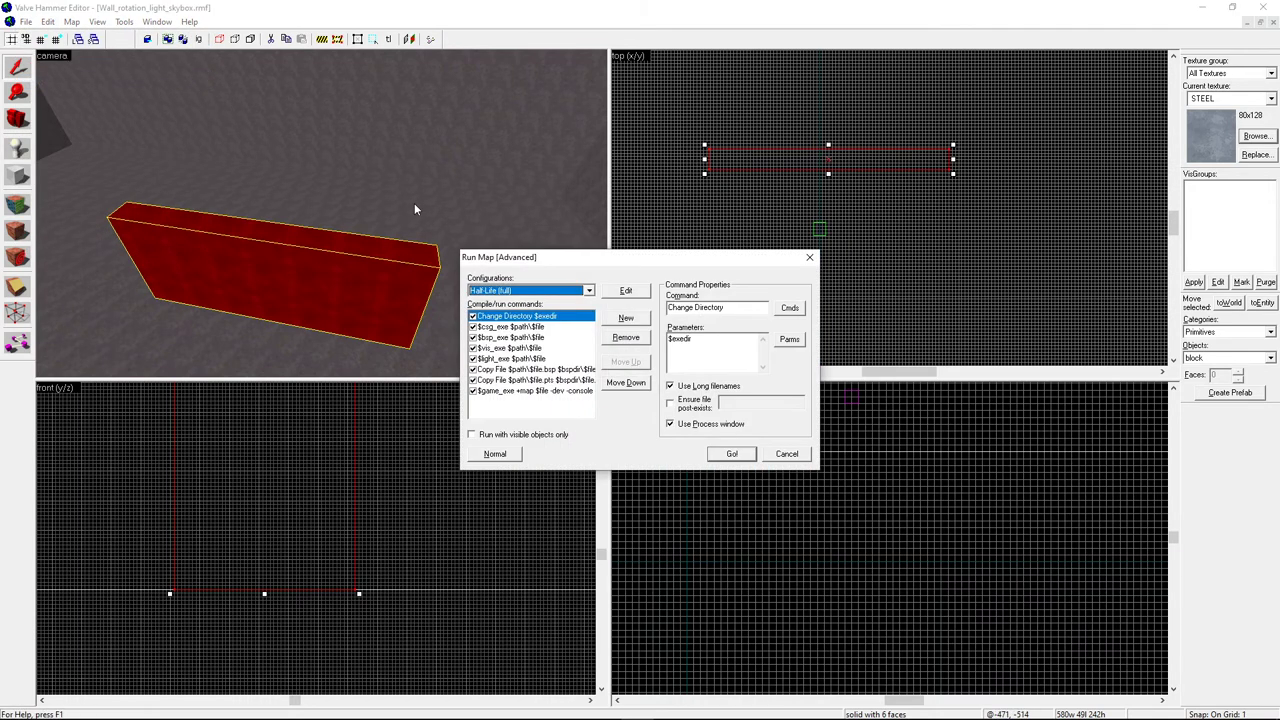
pyautogui.press('Return')
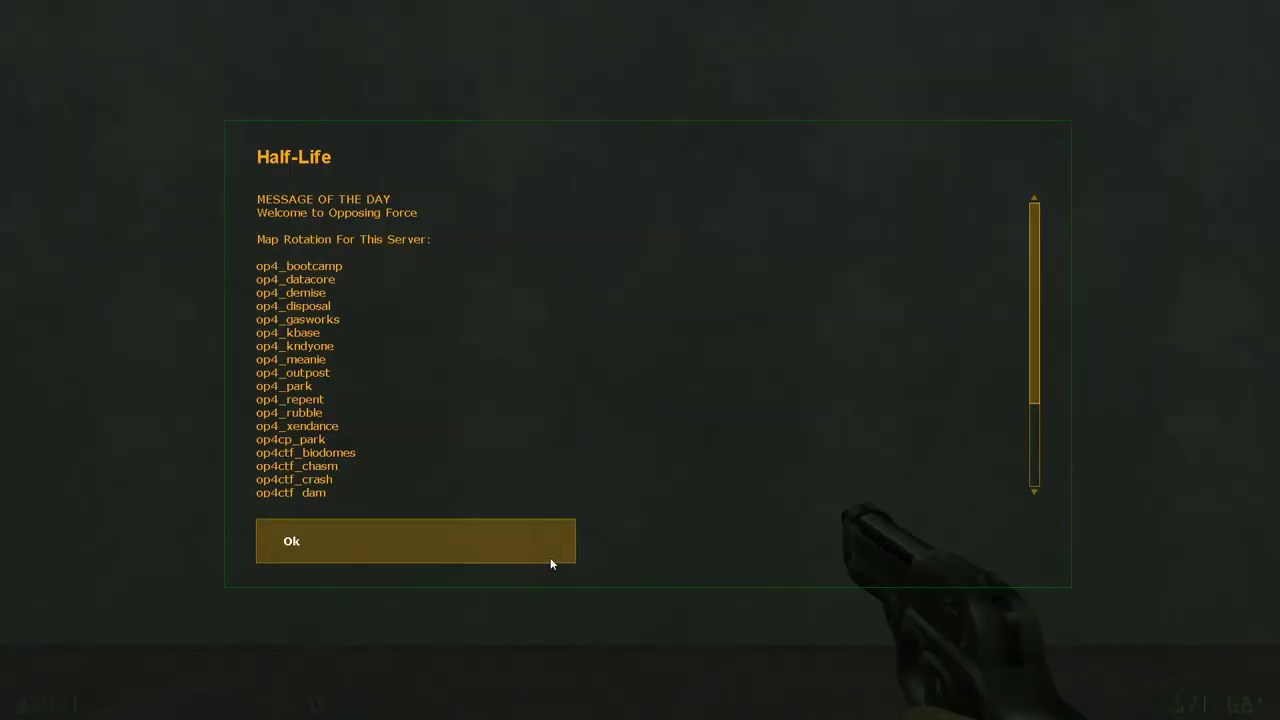
# Step: Examine the steel wall in the game, firing at it and walking around it, and leave the match for the main menu
pyautogui.click(551, 560)
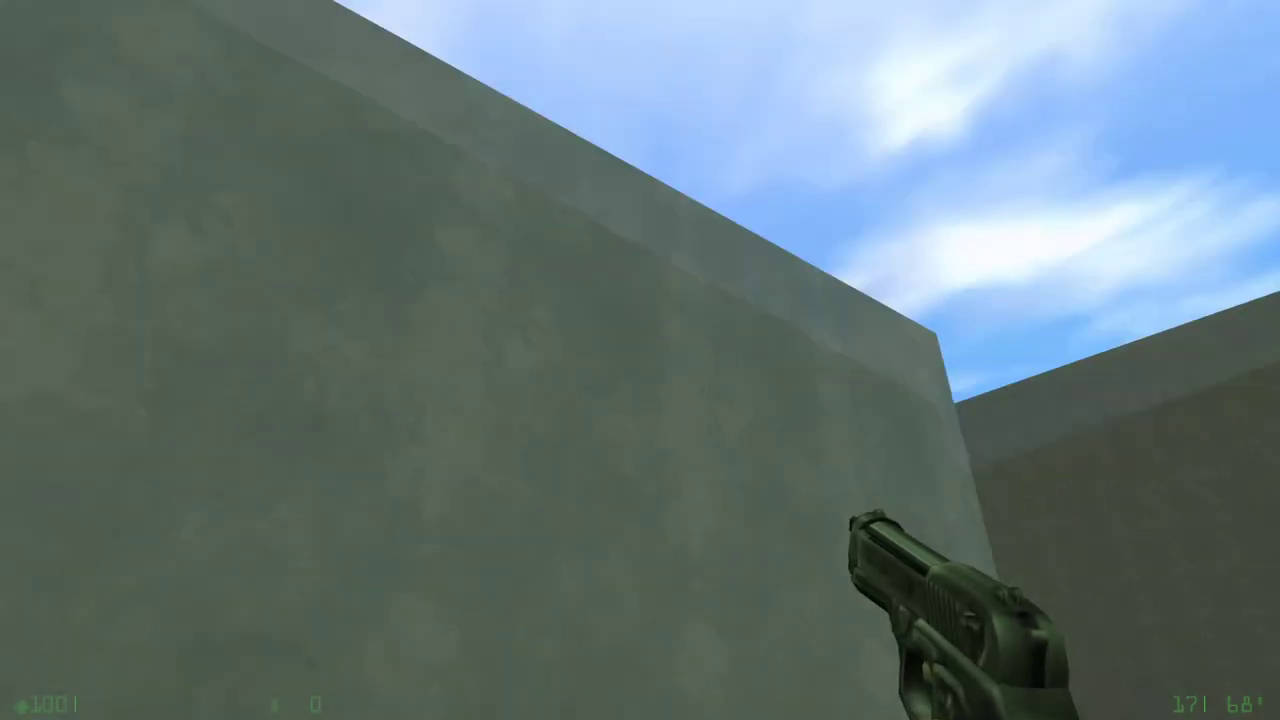
pyautogui.click(640, 360)
pyautogui.click(640, 360)
pyautogui.click(640, 360)
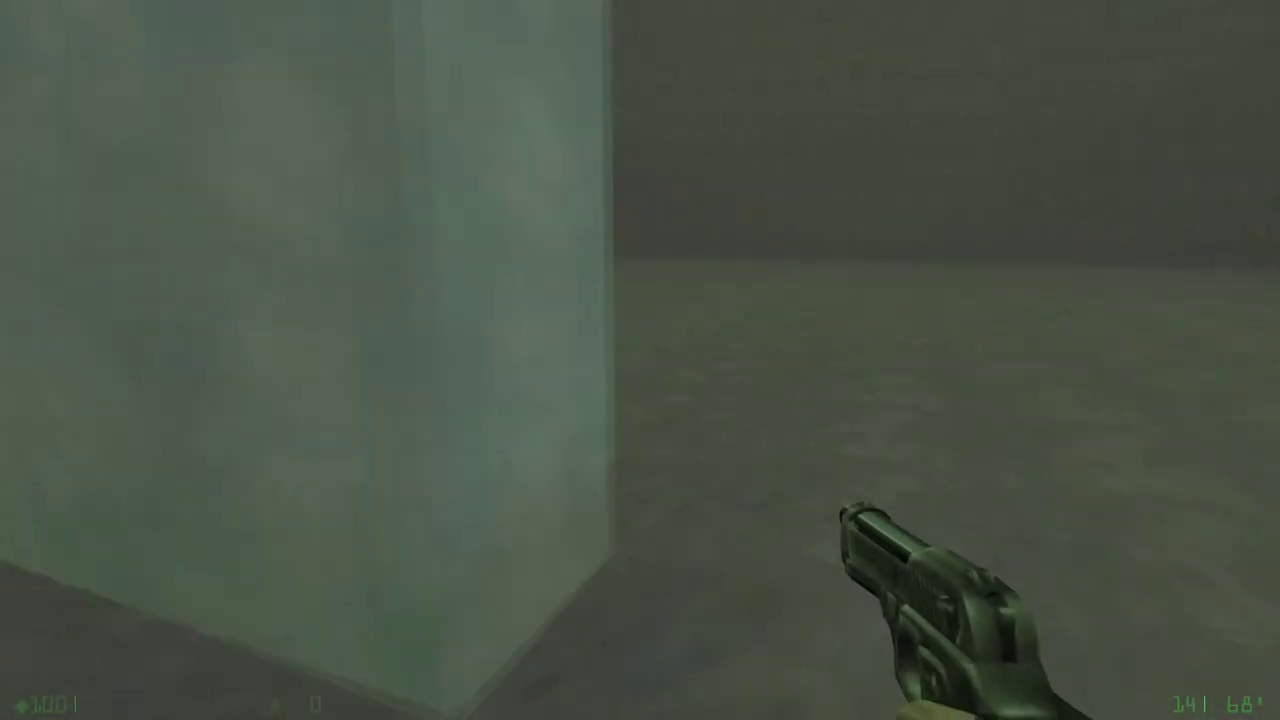
pyautogui.press('Escape')
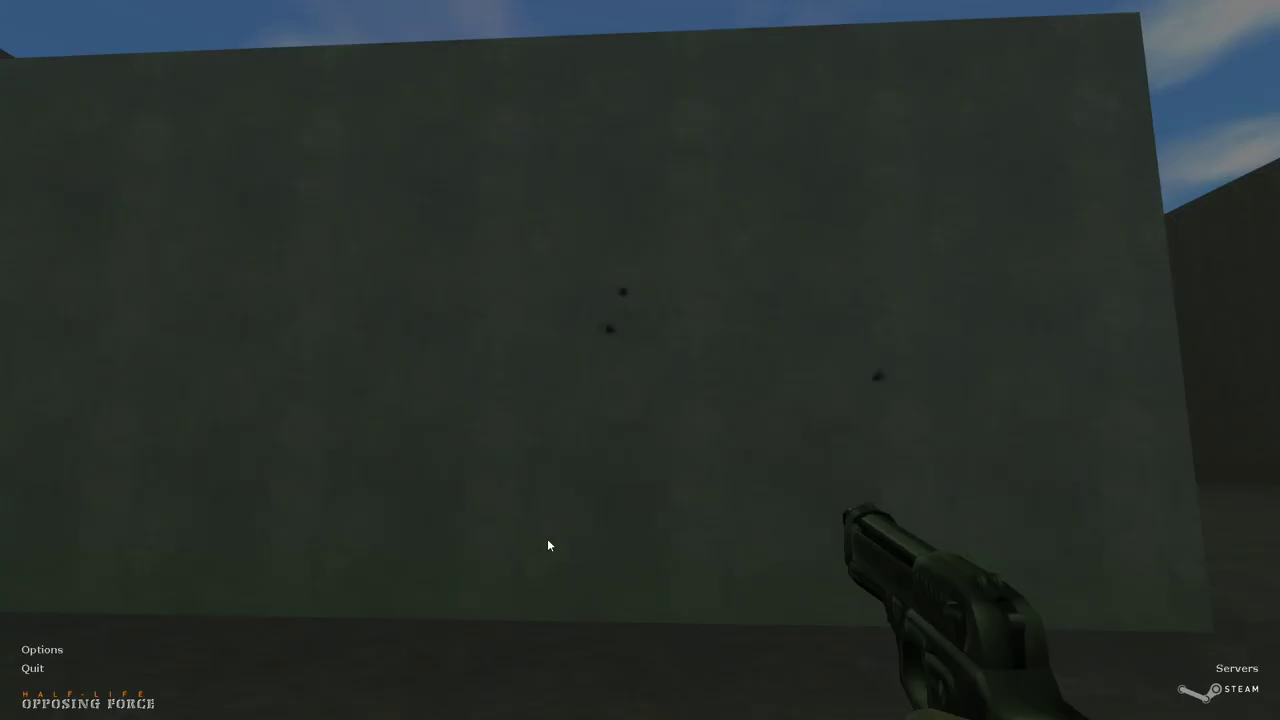
pyautogui.click(96, 535)
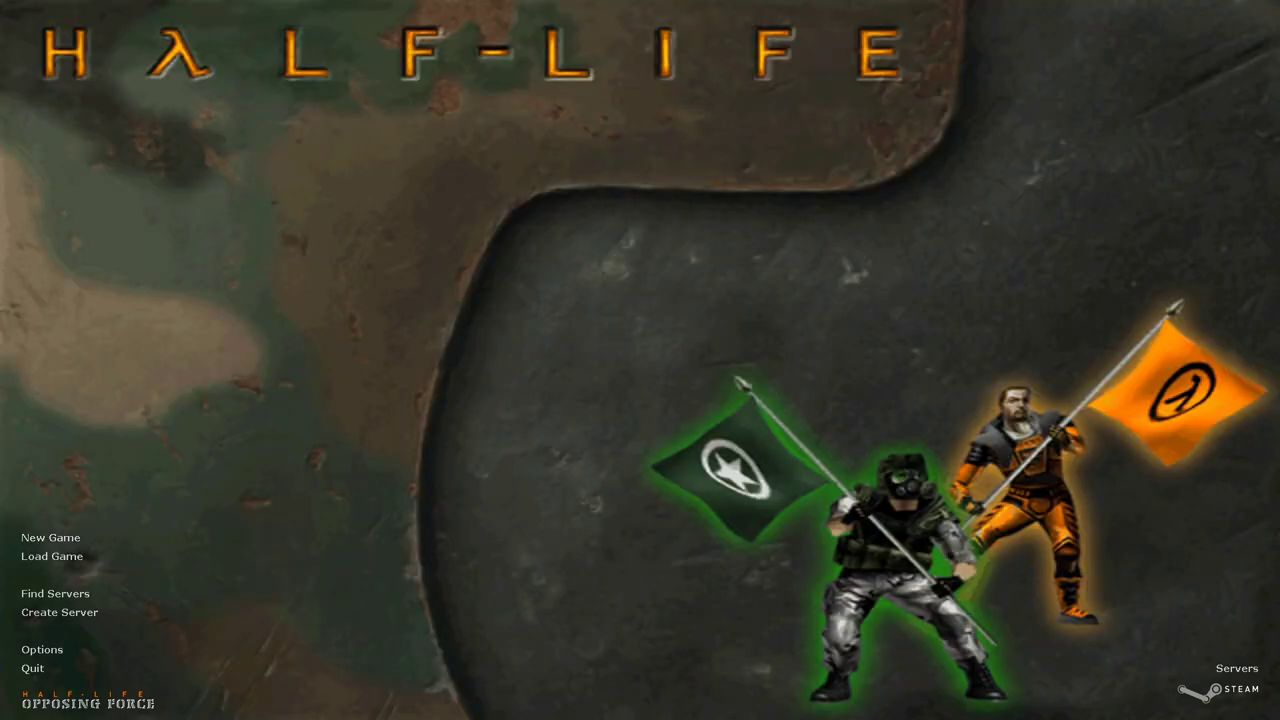